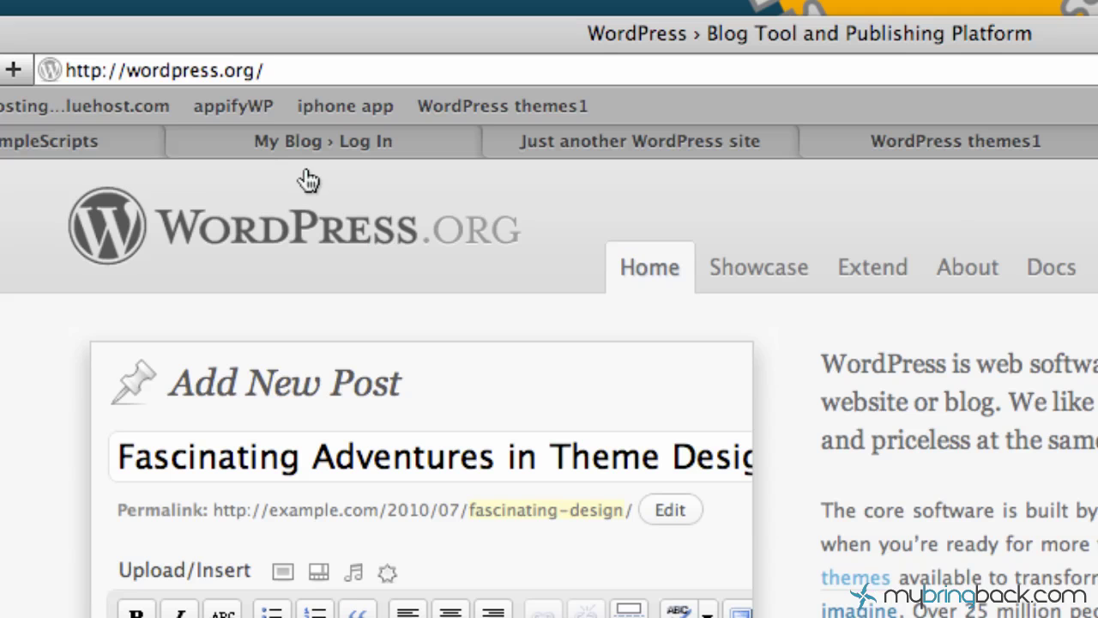
left_click(319, 63)
left_click(304, 69)
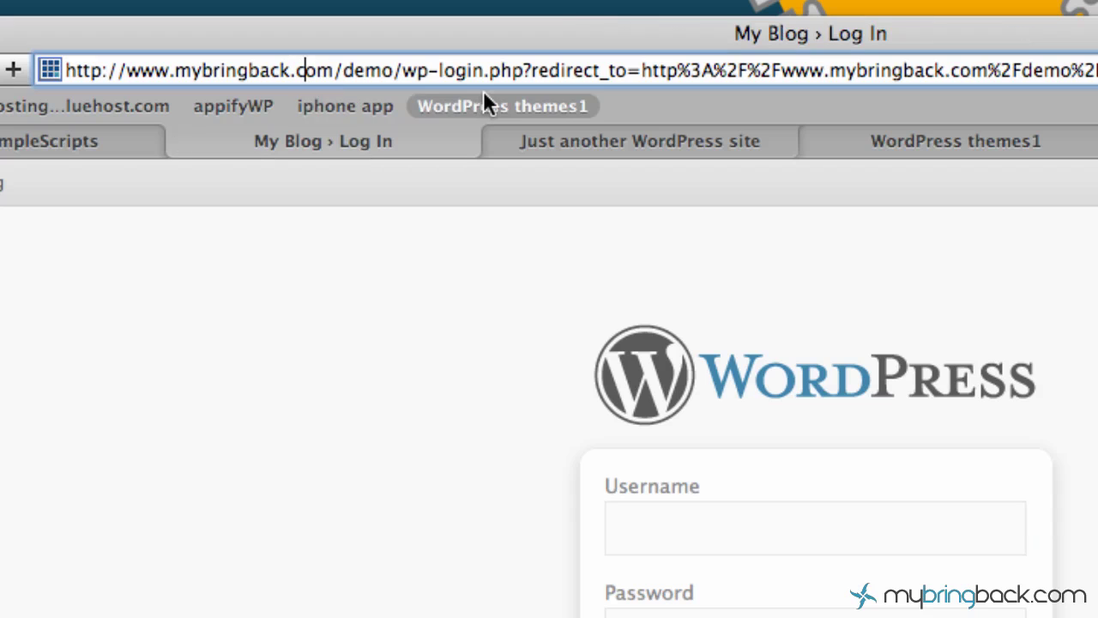
key("super+a")
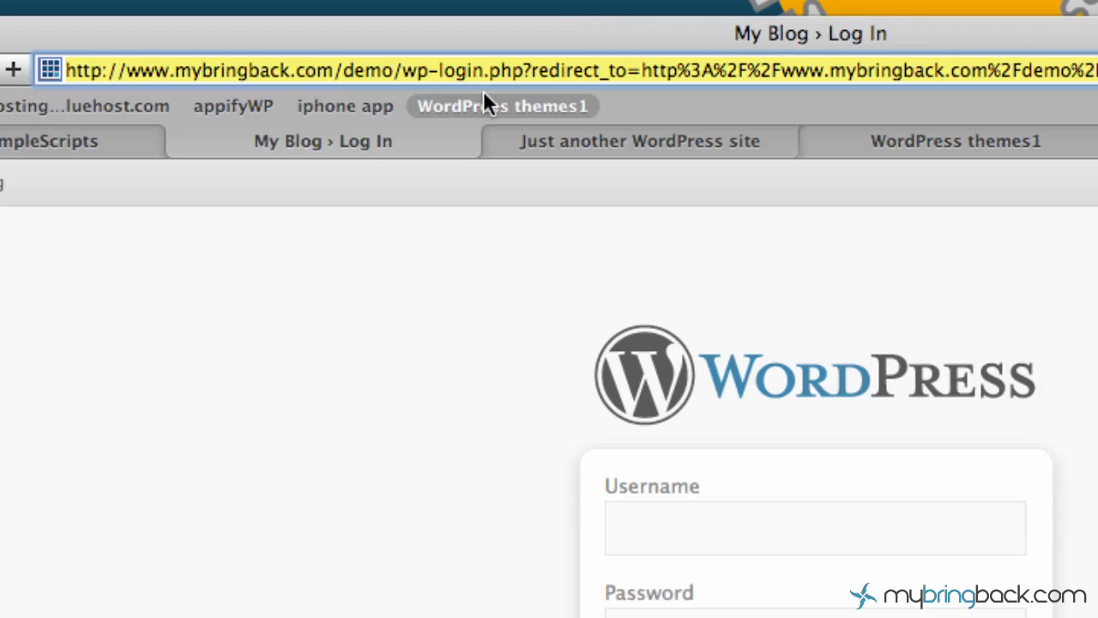
type("www.")
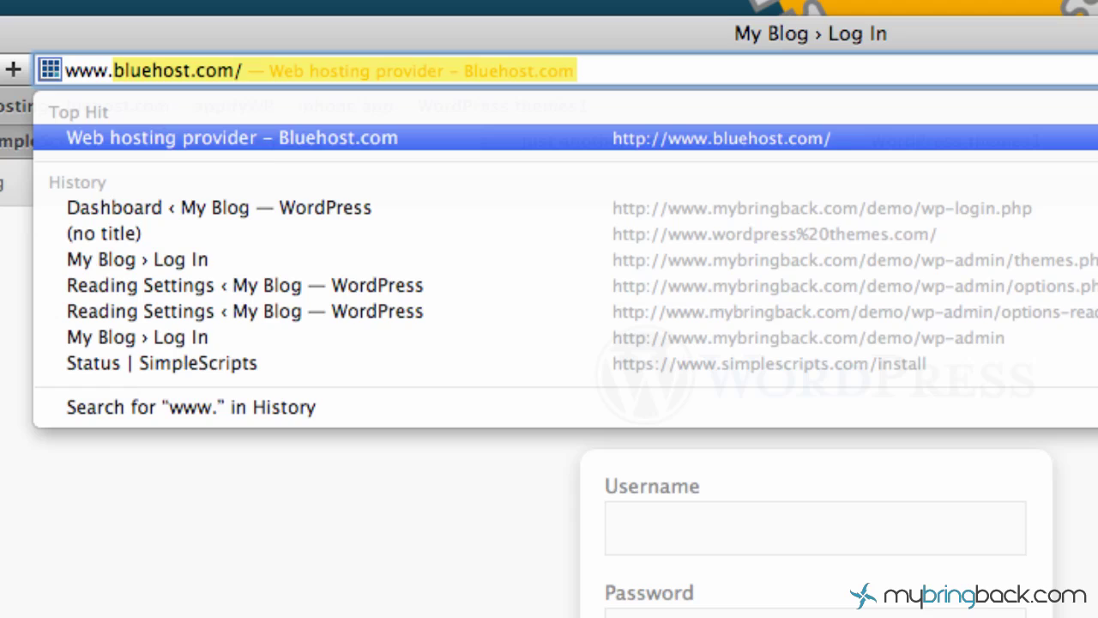
type("mybringback.")
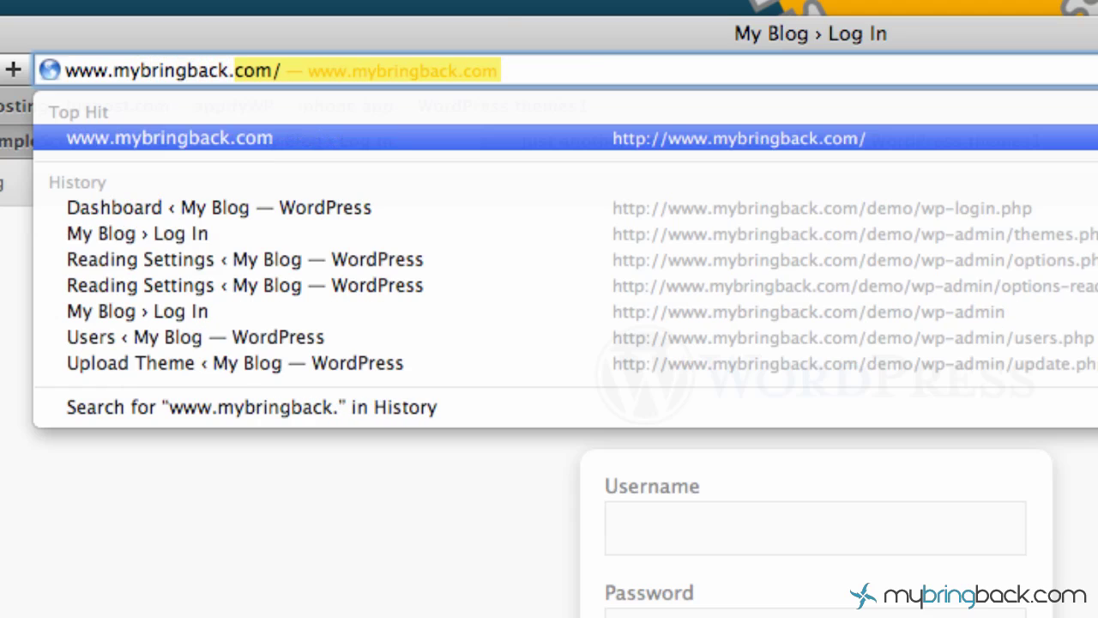
type("com/")
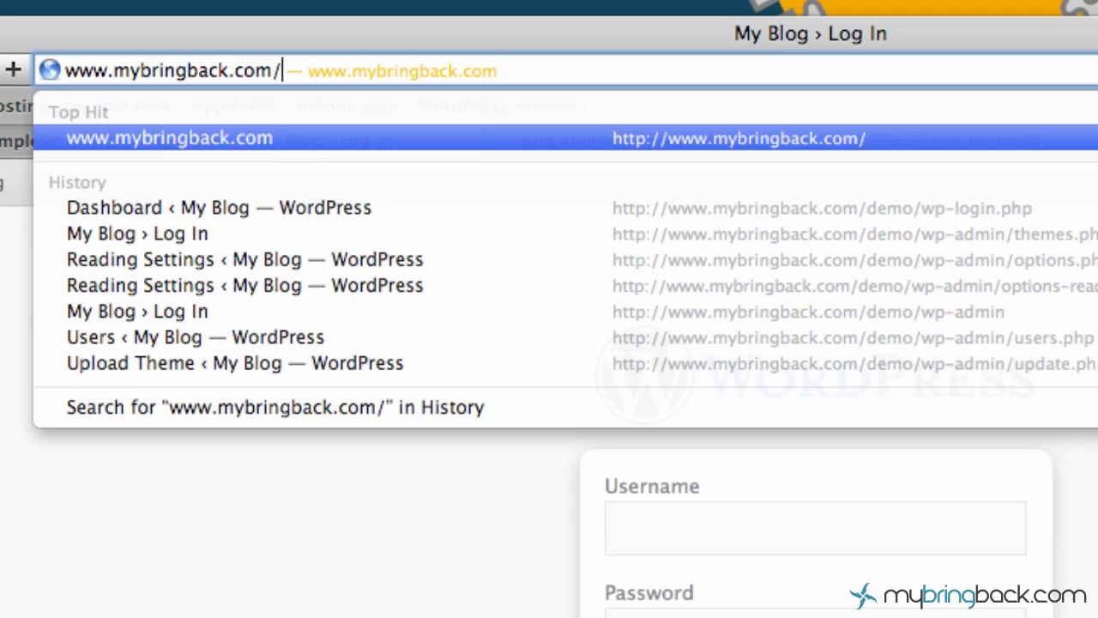
type("demo/")
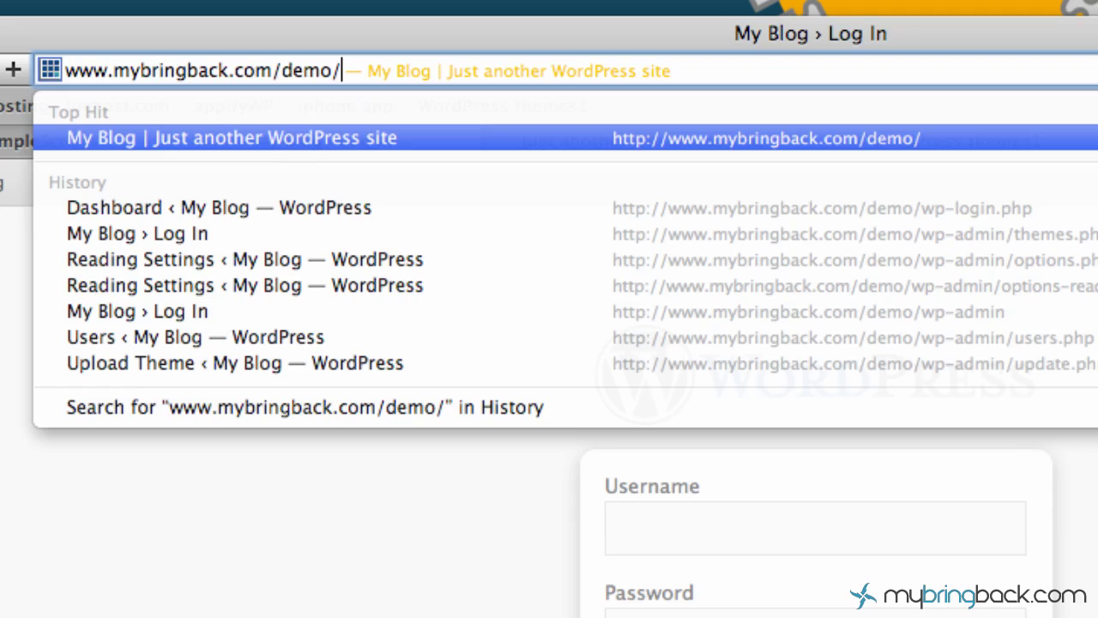
type("wp-admin")
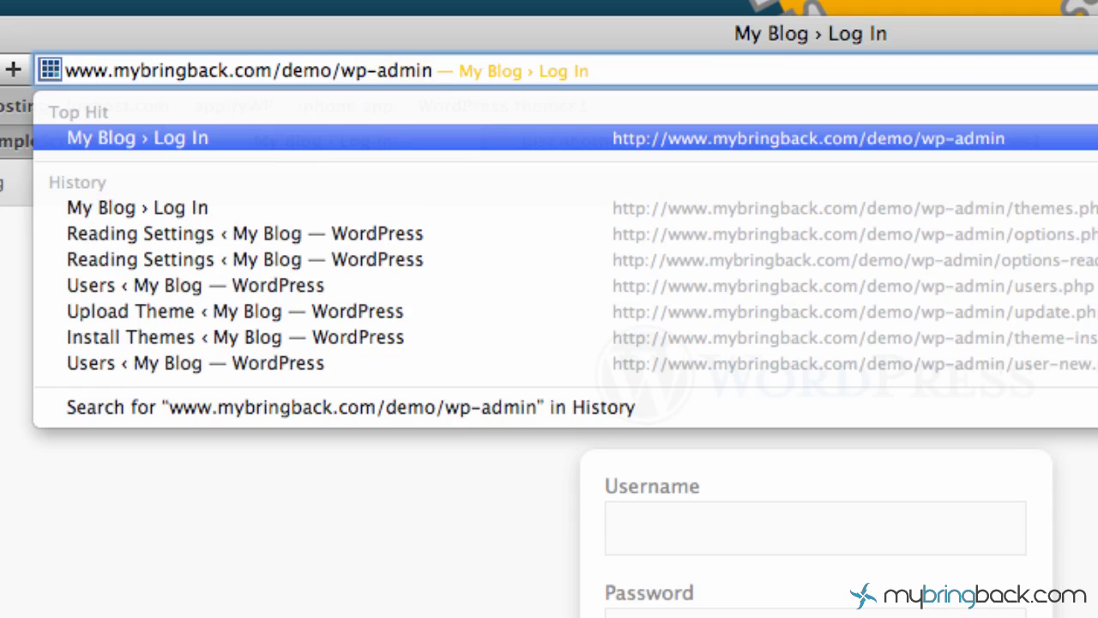
Load the wp-admin login page and fill in the account's username and password
key("Return")
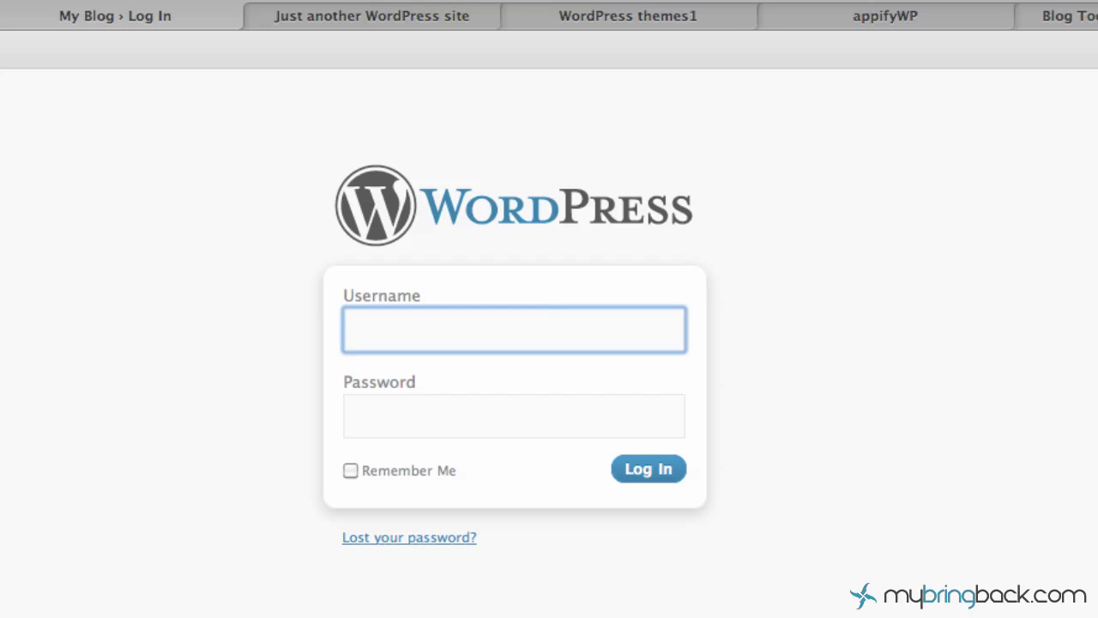
type("demo")
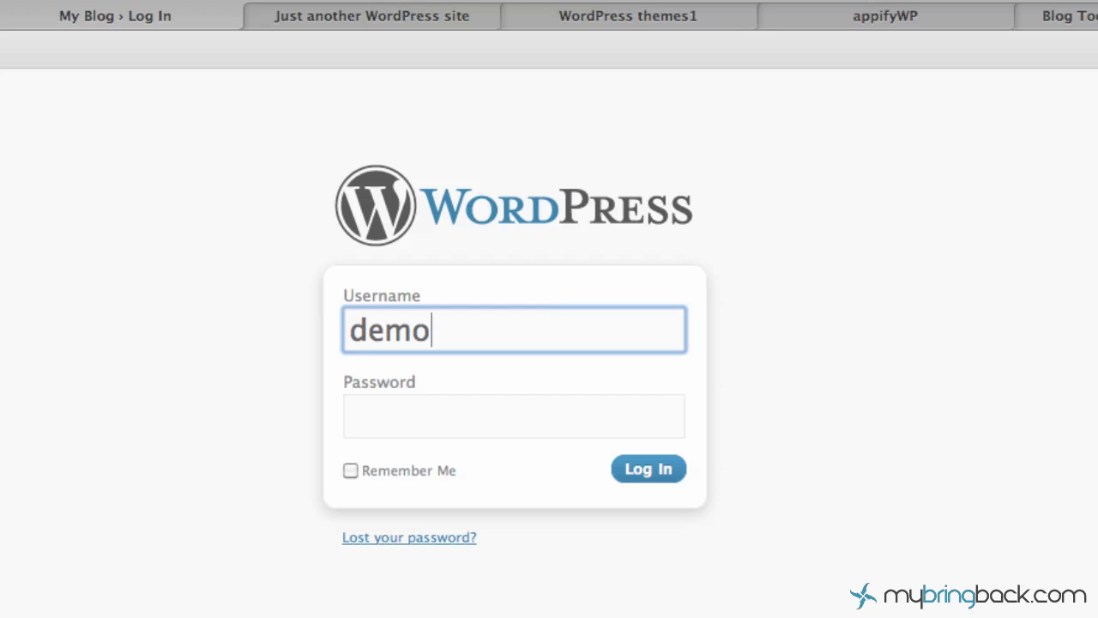
key("Tab")
type("demo123")
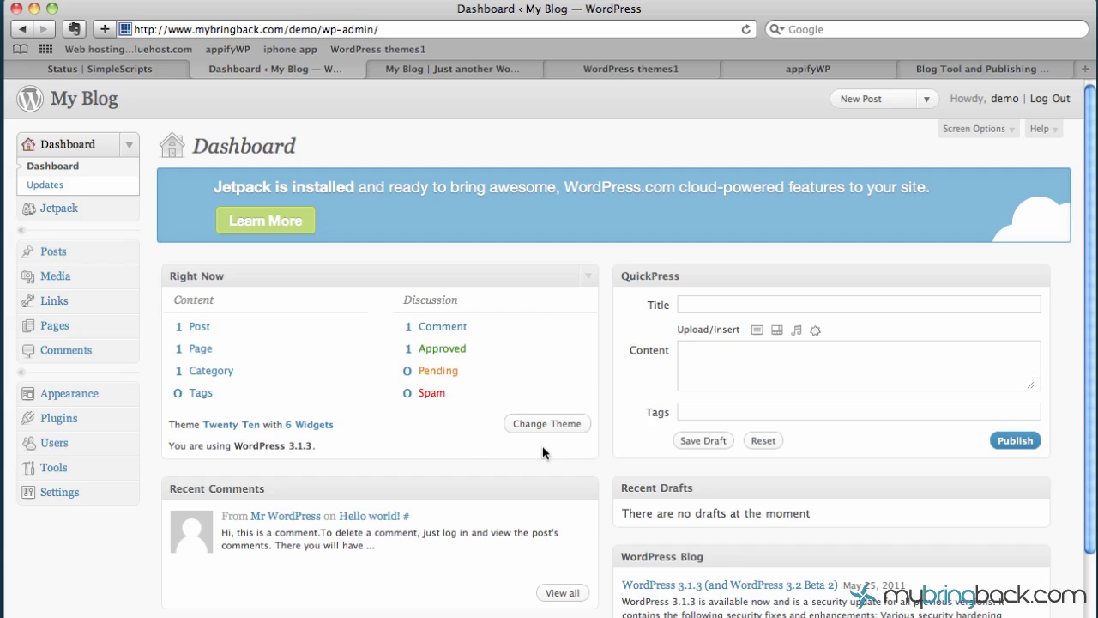
Scroll through the Dashboard to review the Jetpack notice and the Right Now and QuickPress widgets
scroll(600, 480, "down", 1)
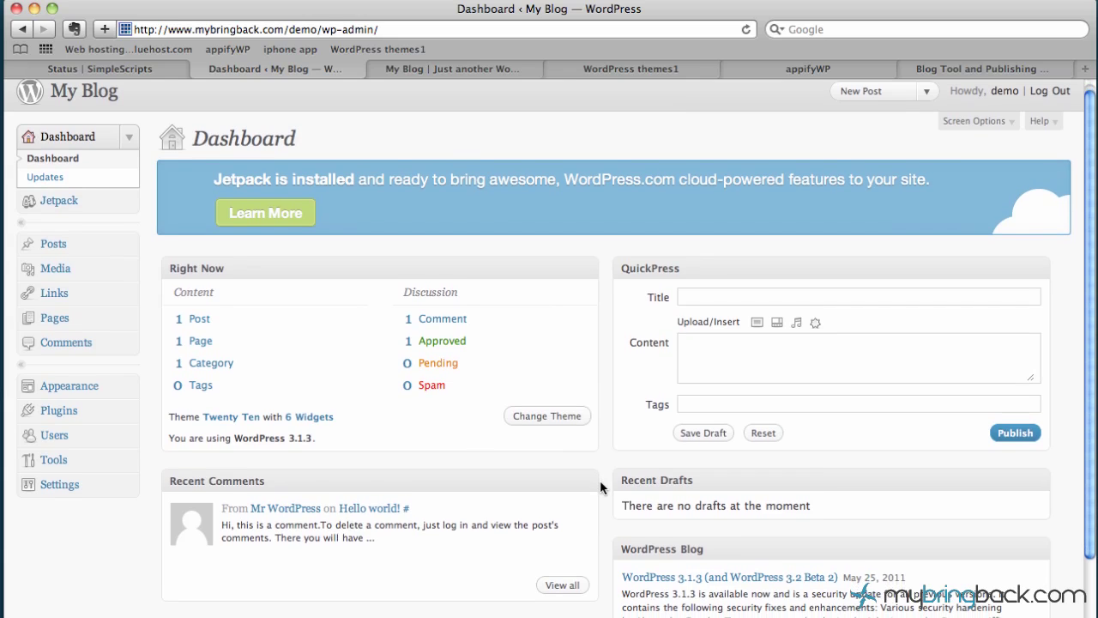
scroll(600, 480, "up", 1)
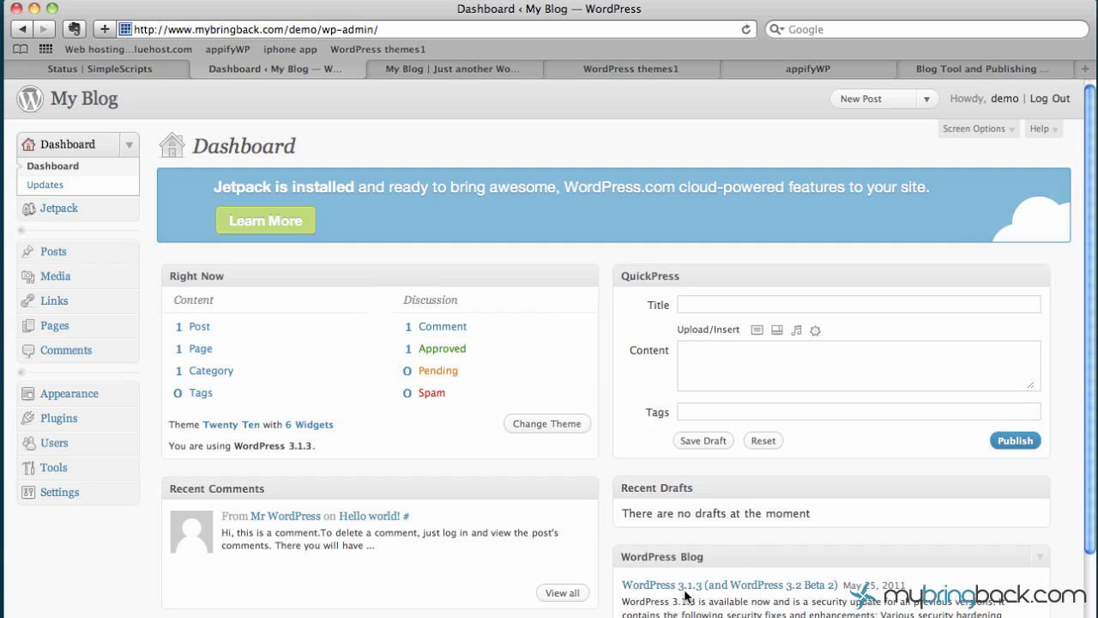
Hide the Right Now and WordPress Blog widgets via Screen Options, keeping Recent Comments shown
left_click(1000, 131)
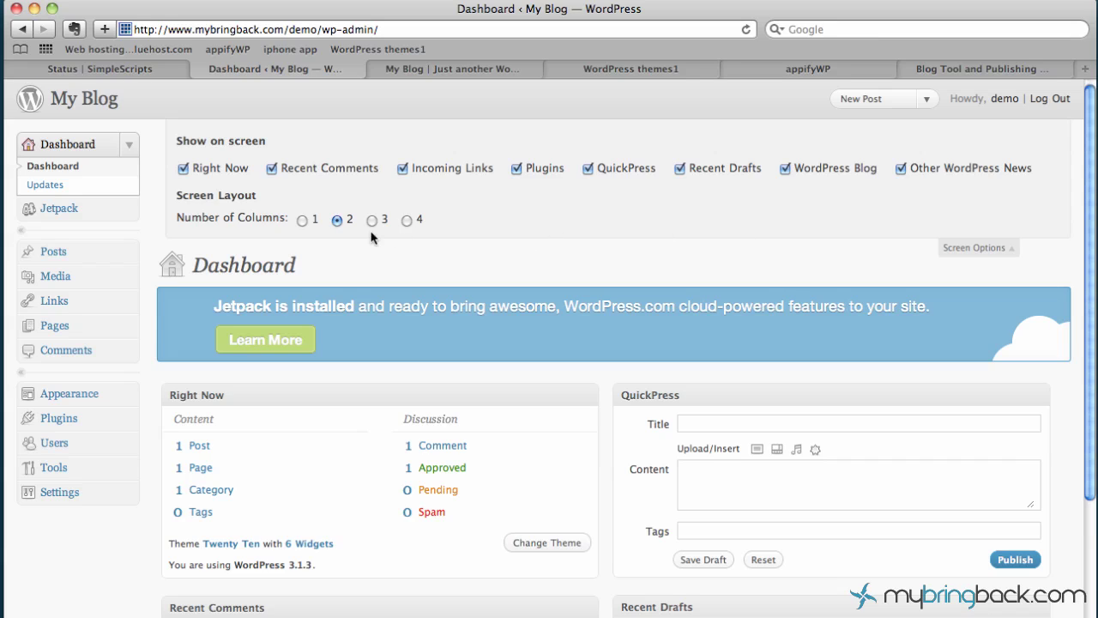
left_click(184, 170)
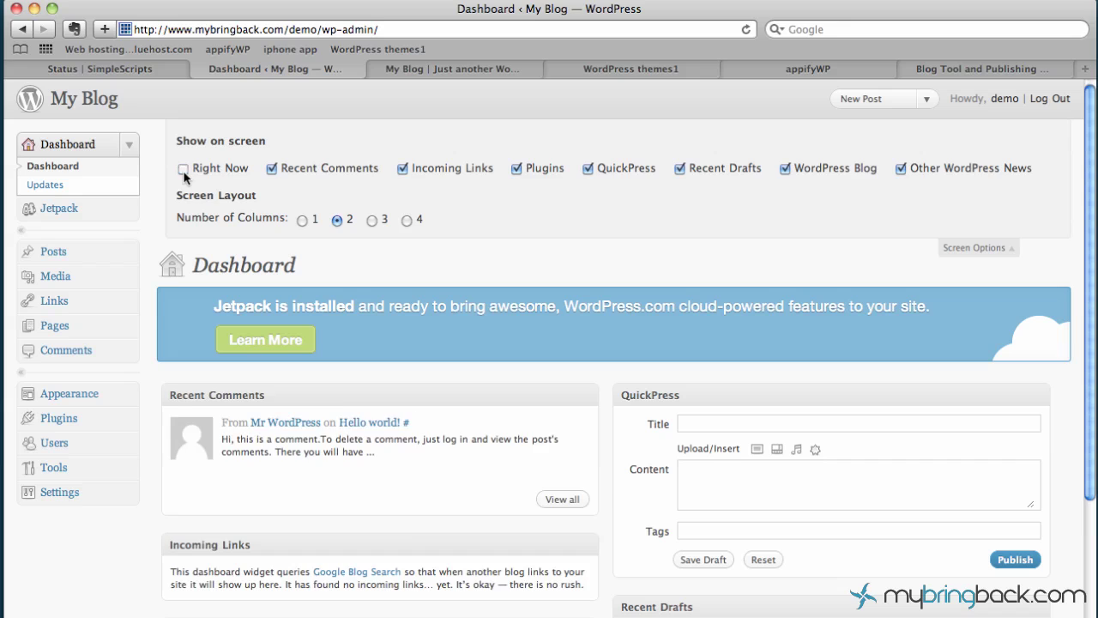
left_click(784, 169)
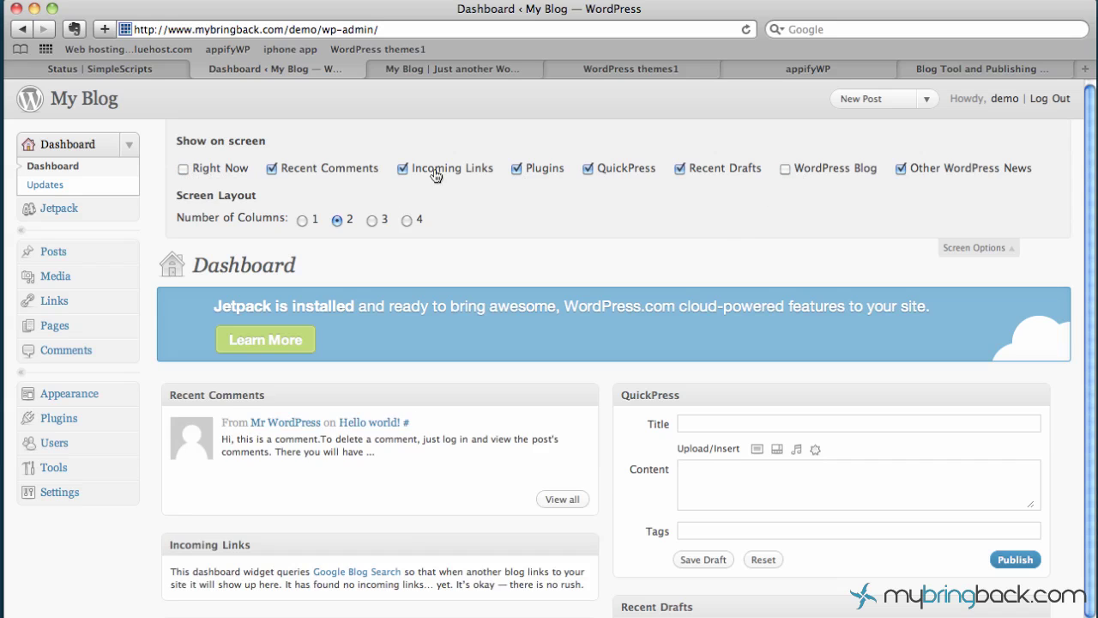
left_click(323, 170)
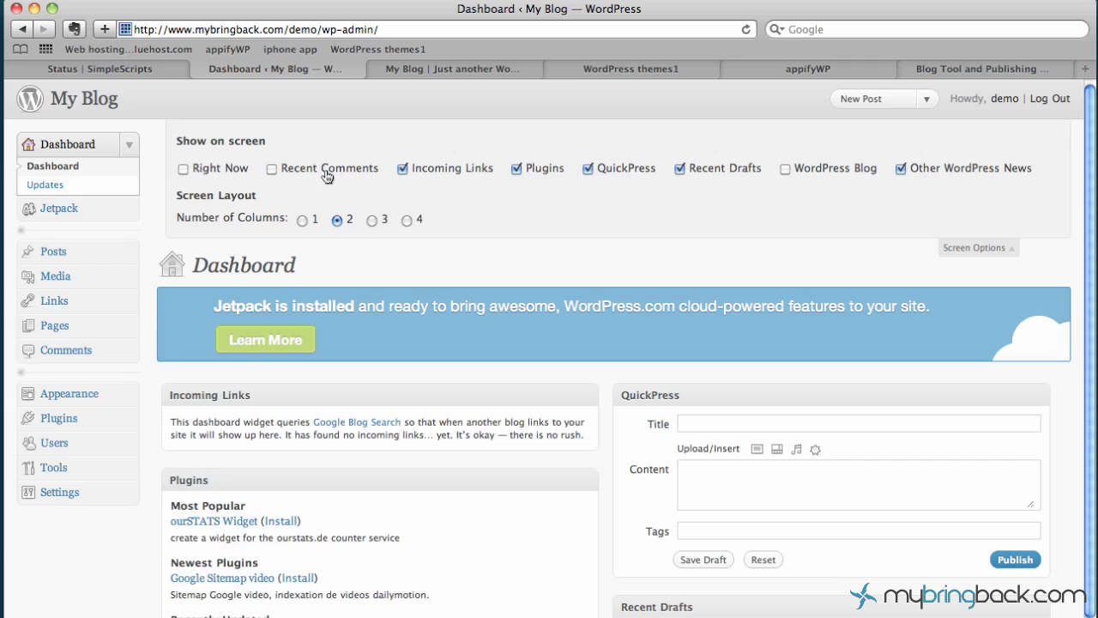
left_click(326, 176)
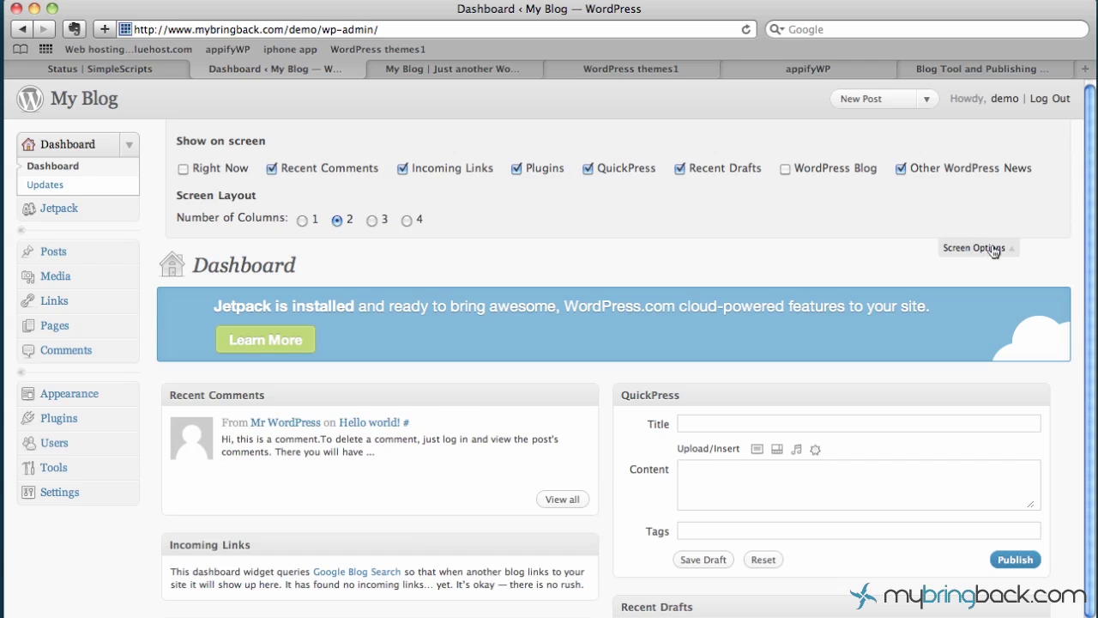
left_click(991, 251)
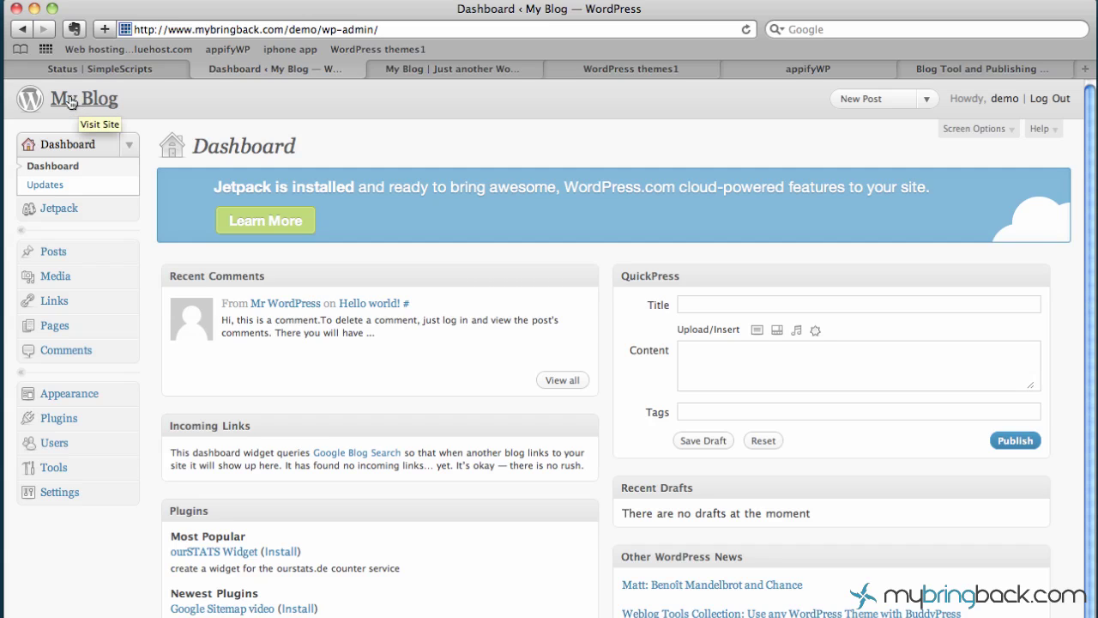
Open the public My Blog front page in a new tab, view it, then return to the Dashboard
right_click(70, 101)
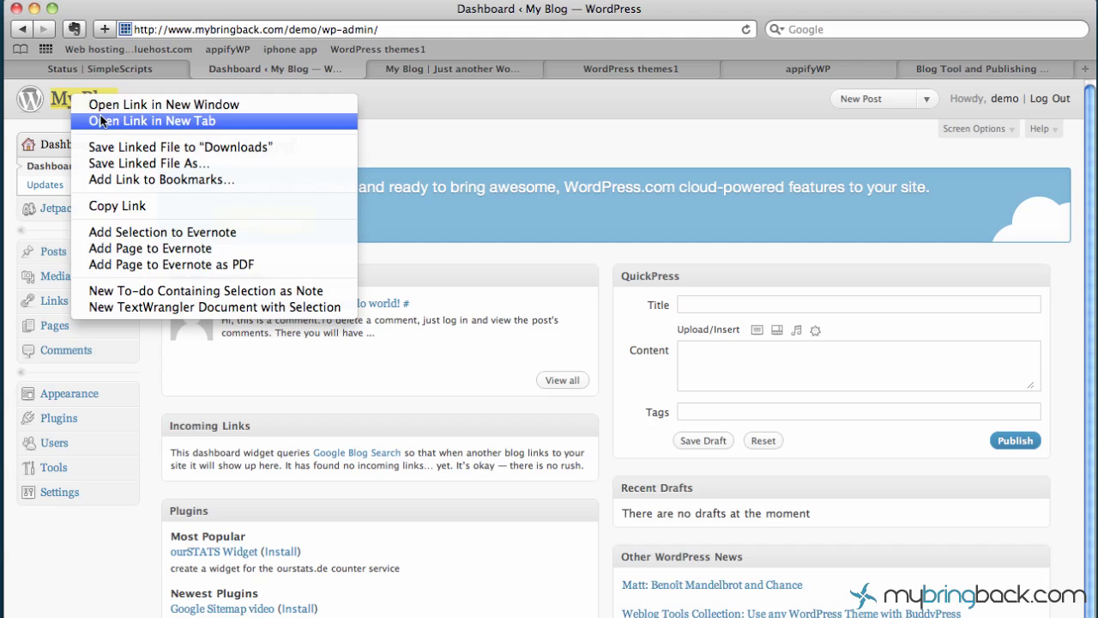
left_click(107, 120)
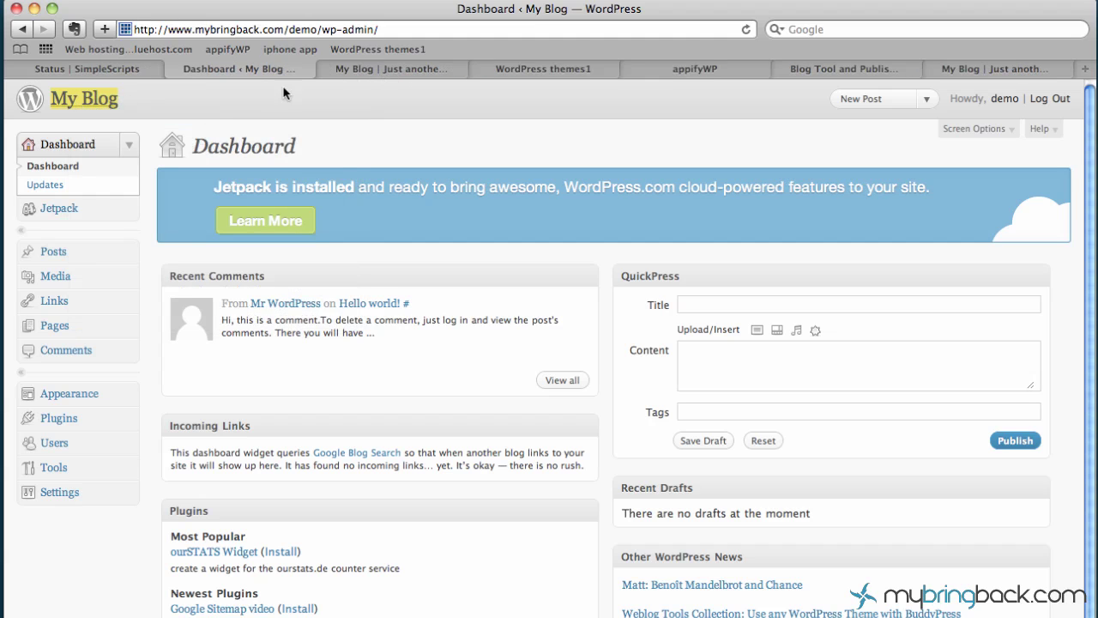
left_click(355, 71)
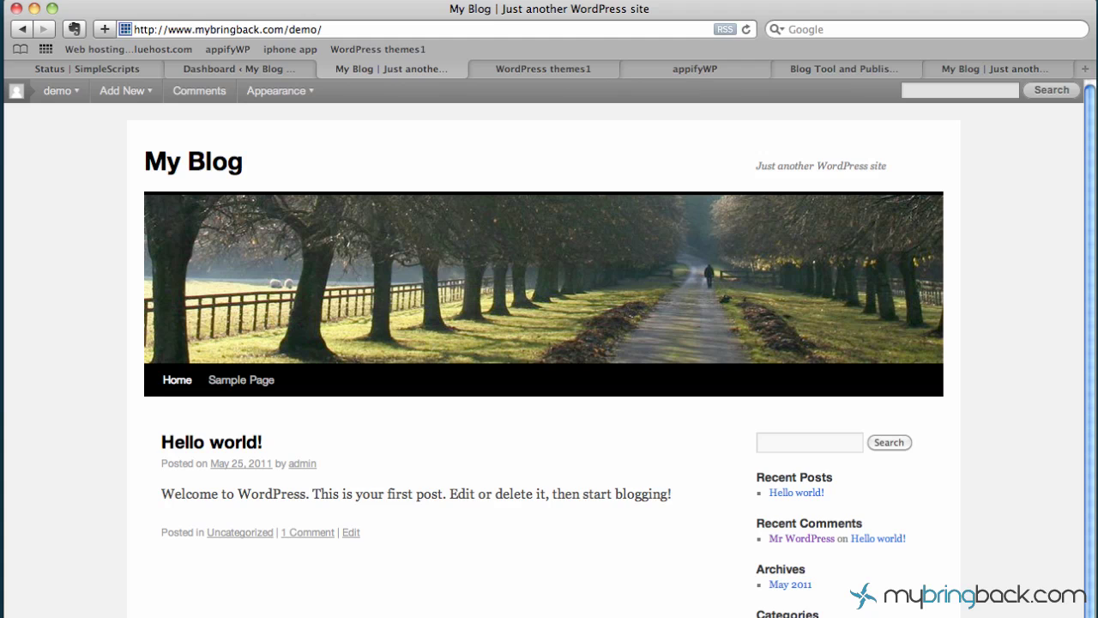
left_click(258, 67)
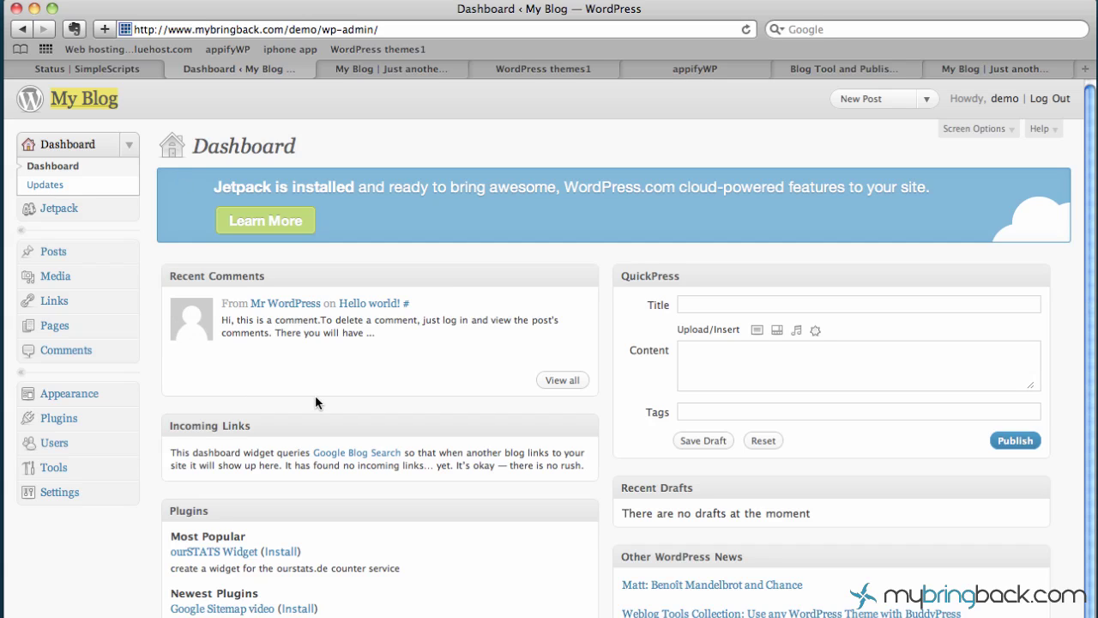
left_click(929, 99)
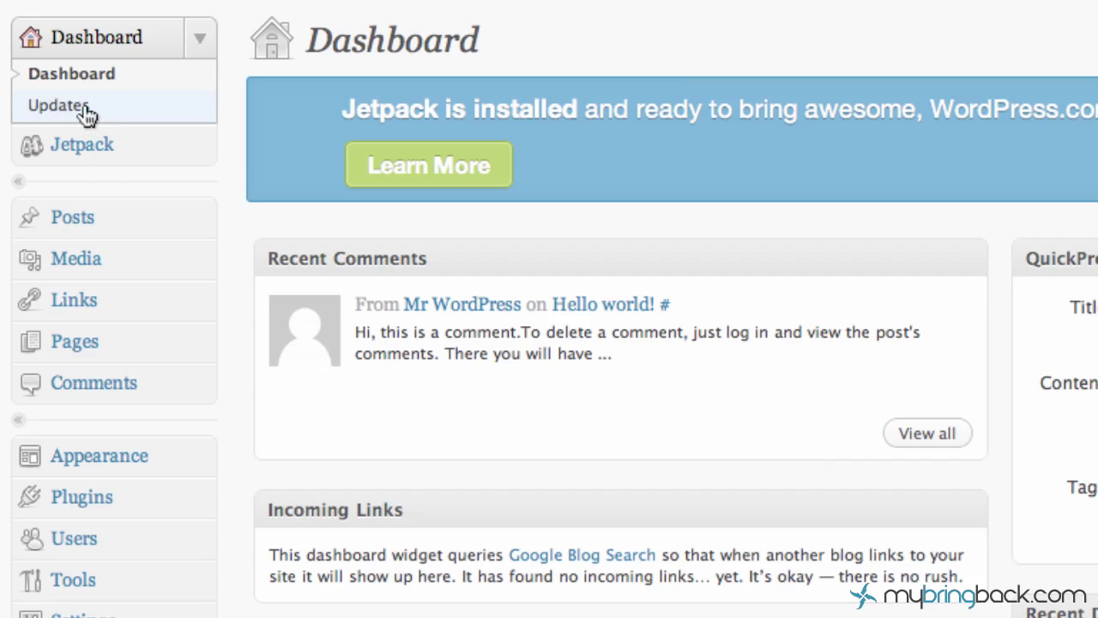
left_click(117, 154)
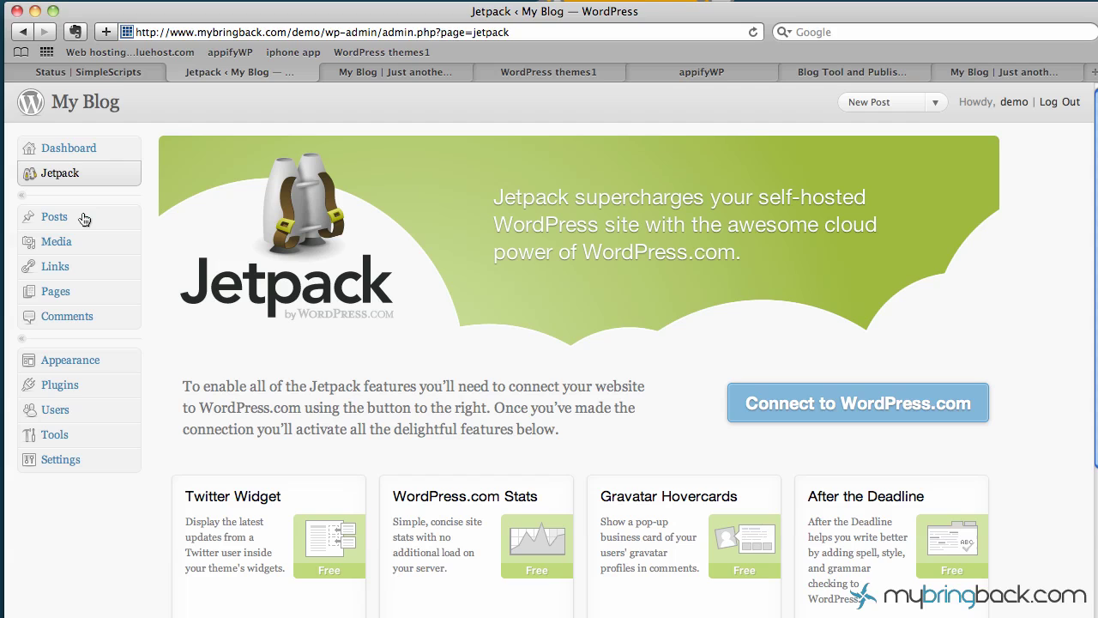
scroll(470, 326, "down", 4)
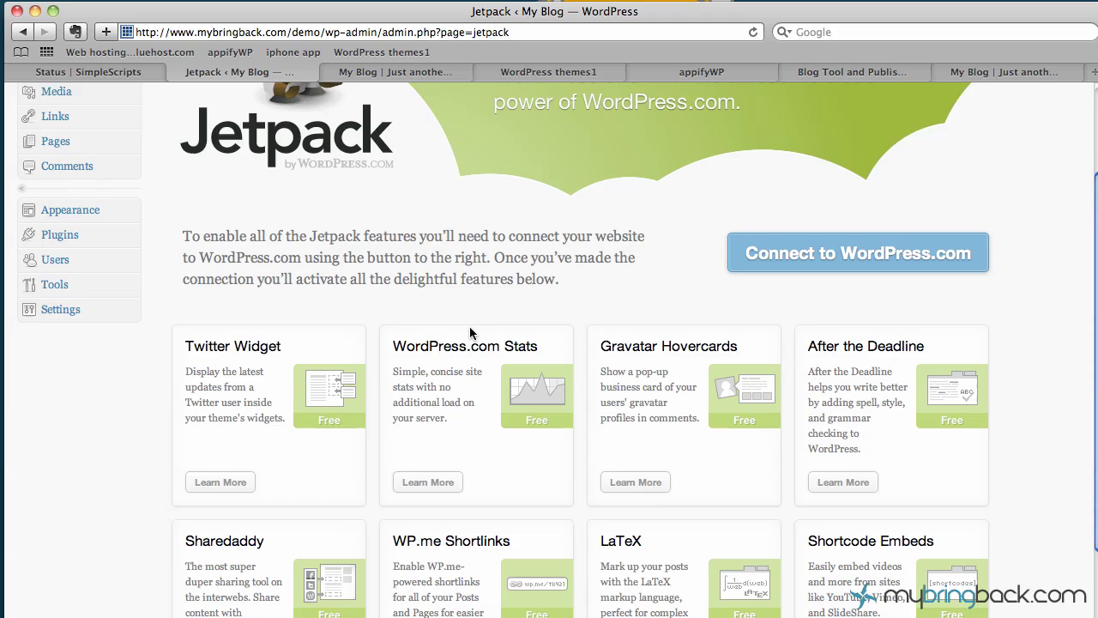
scroll(469, 326, "down", 6)
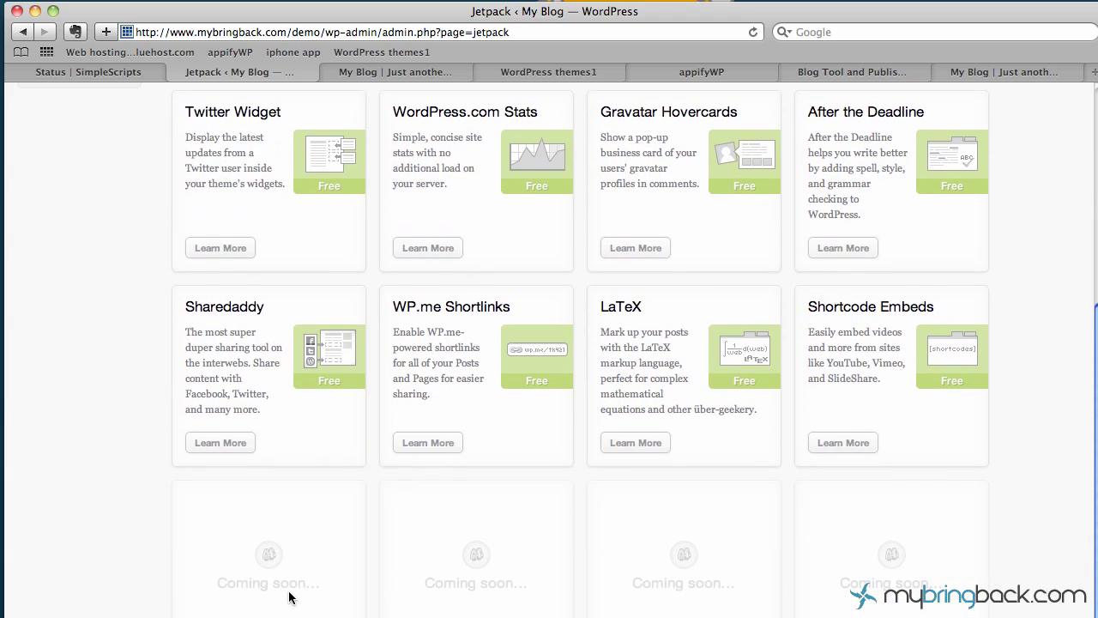
scroll(290, 598, "up", 10)
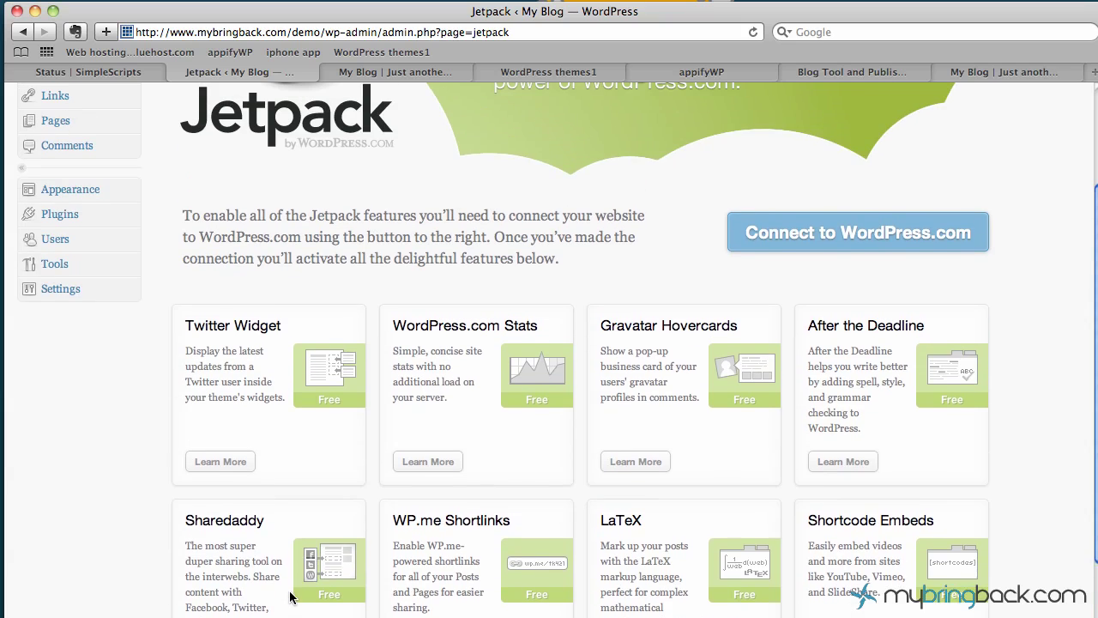
scroll(290, 598, "down", 3)
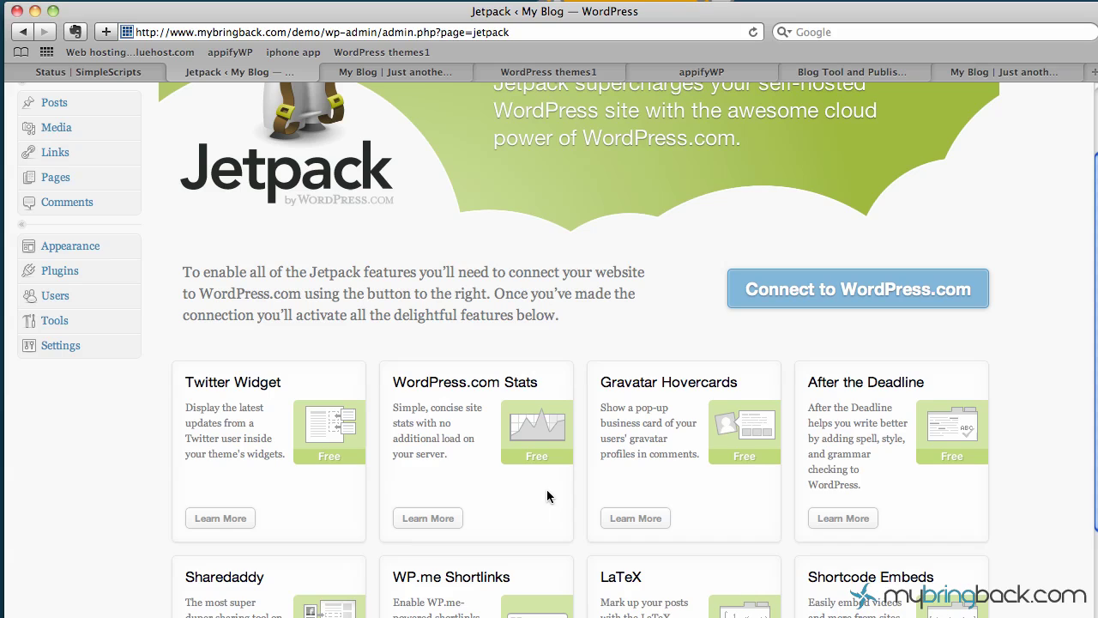
scroll(552, 459, "up", 3)
scroll(551, 459, "down", 2)
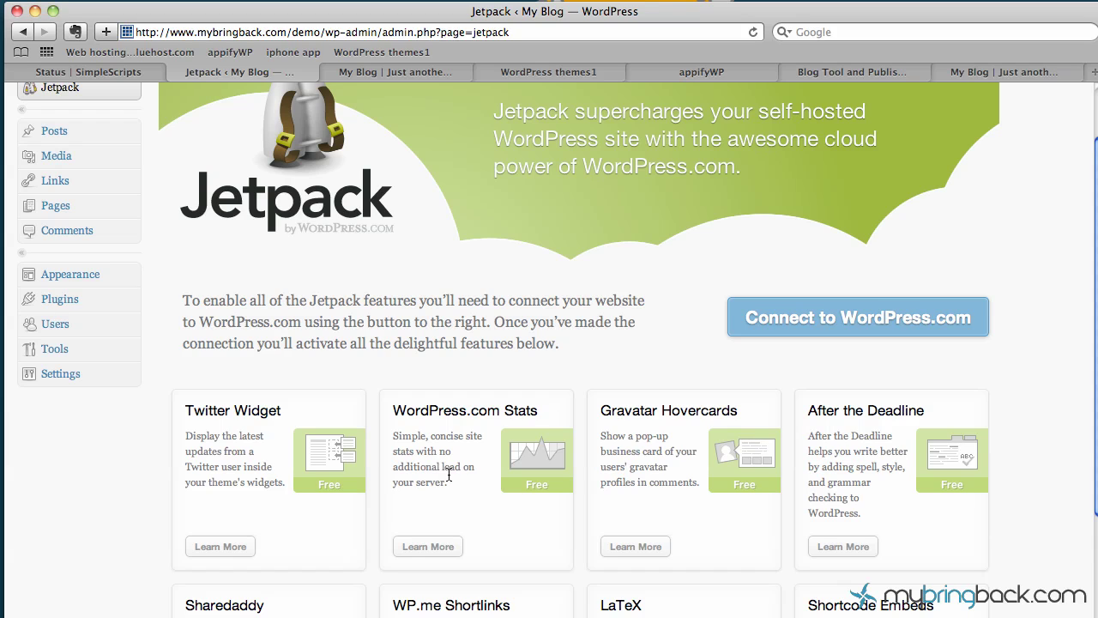
scroll(448, 475, "up", 3)
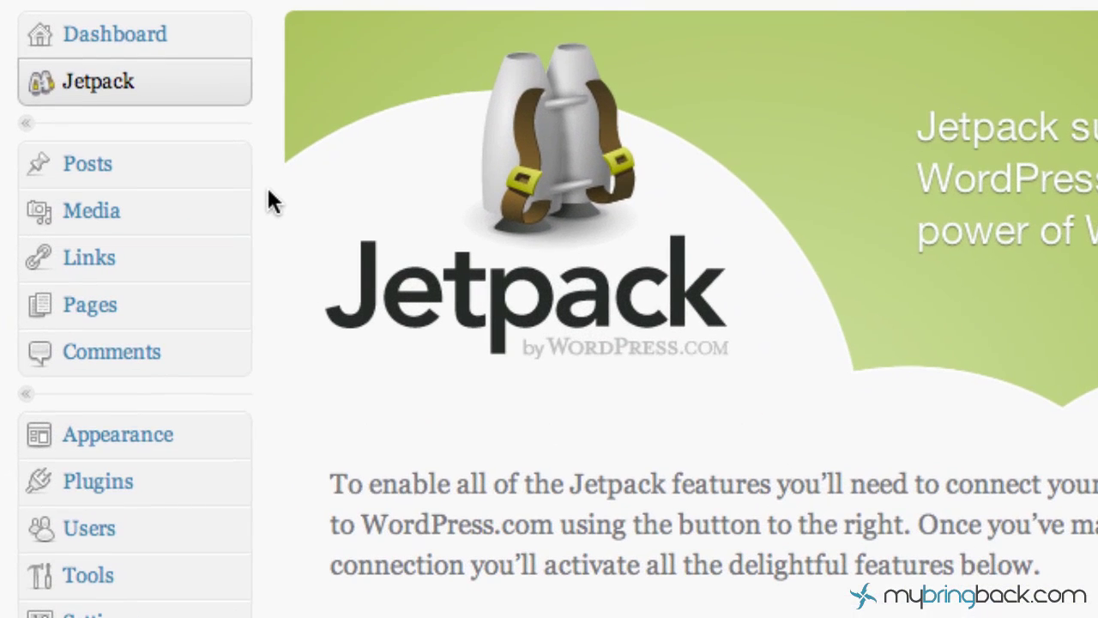
Expand the Posts, Media and Links sidebar menus, then collapse Links again
left_click(230, 163)
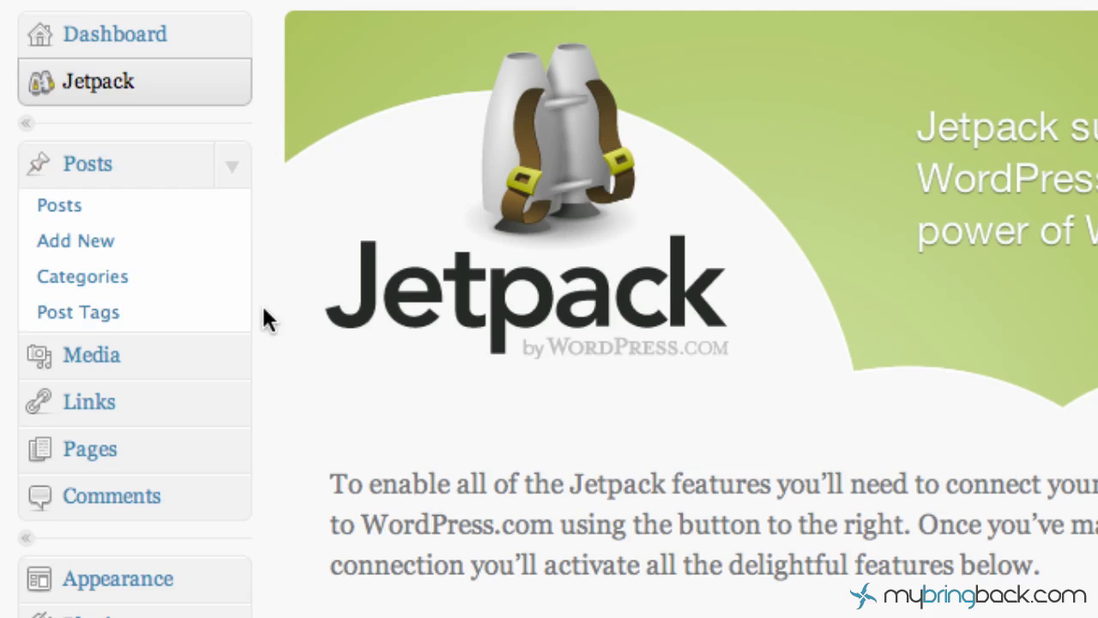
left_click(233, 357)
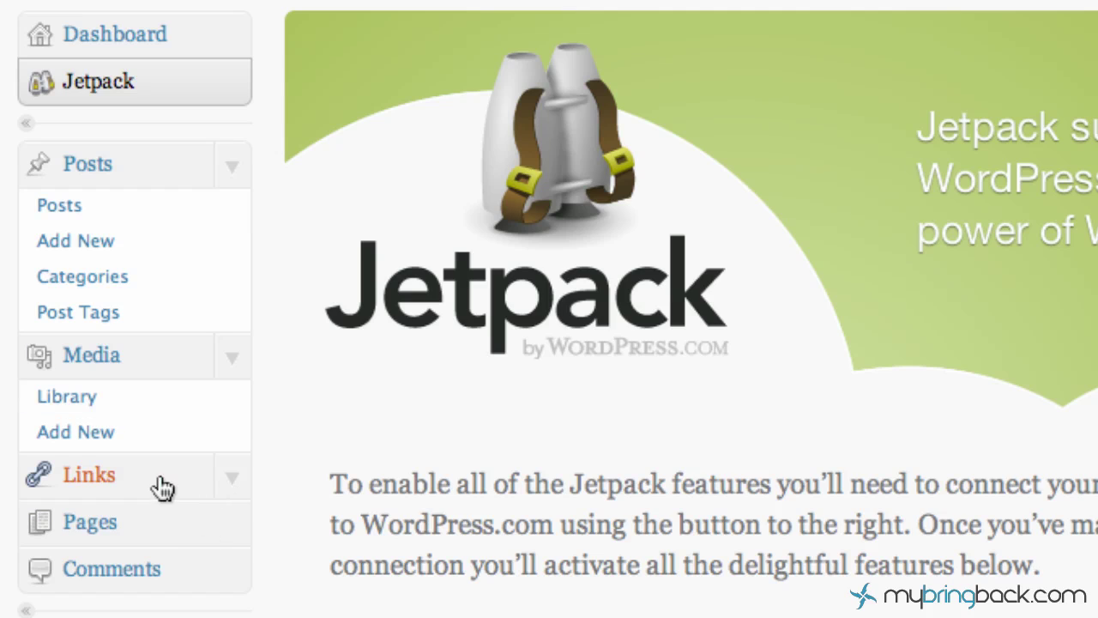
left_click(238, 477)
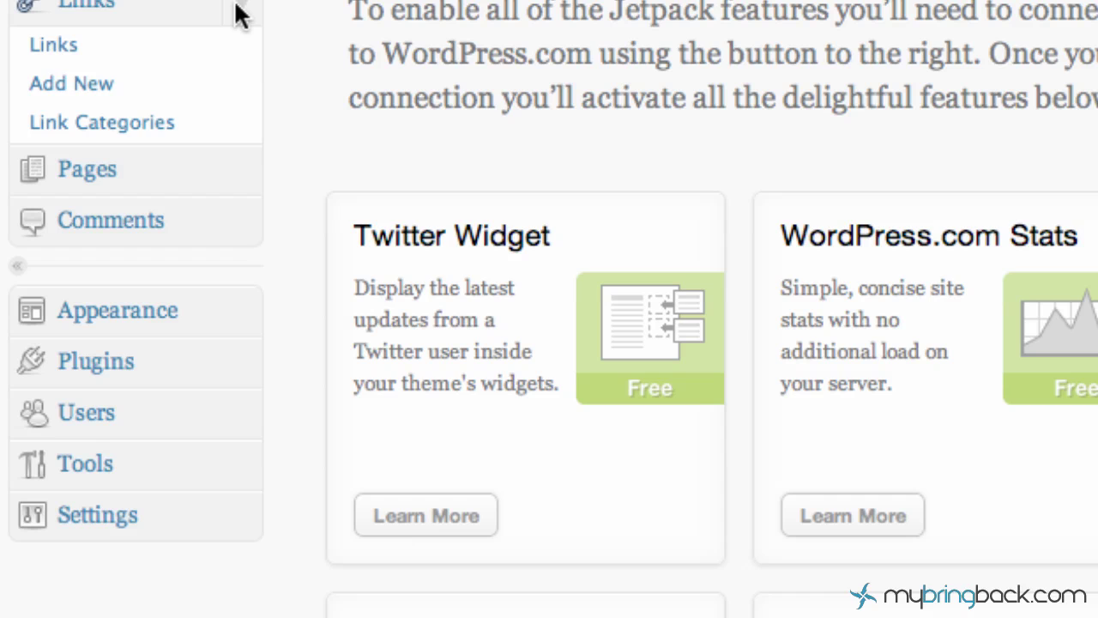
left_click(240, 15)
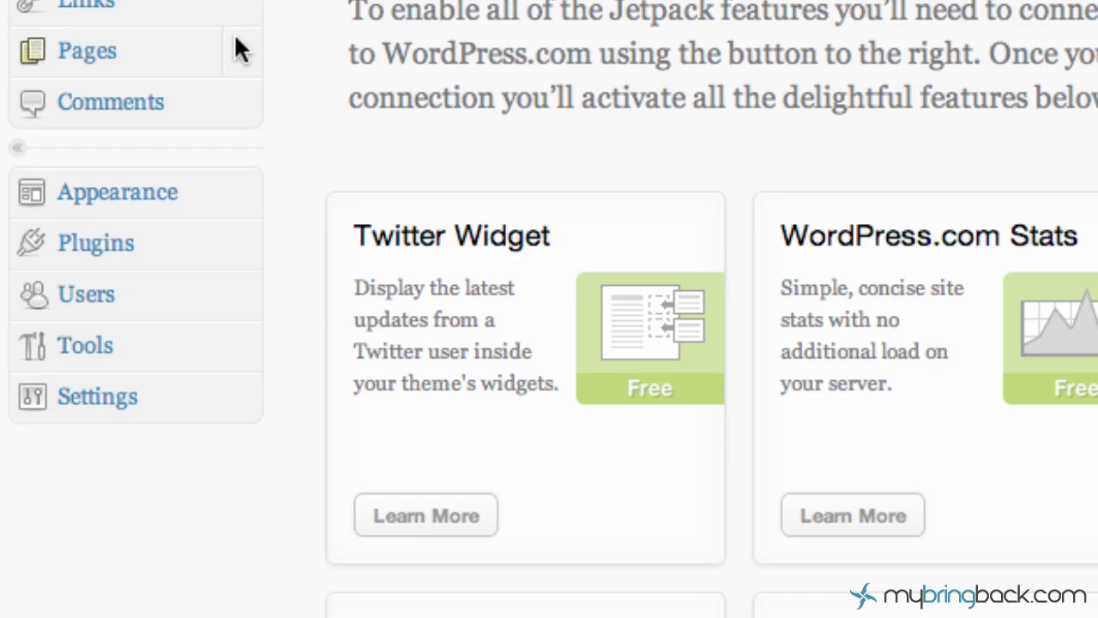
Expand and collapse the Pages menu, then expand the Appearance submenu
left_click(240, 49)
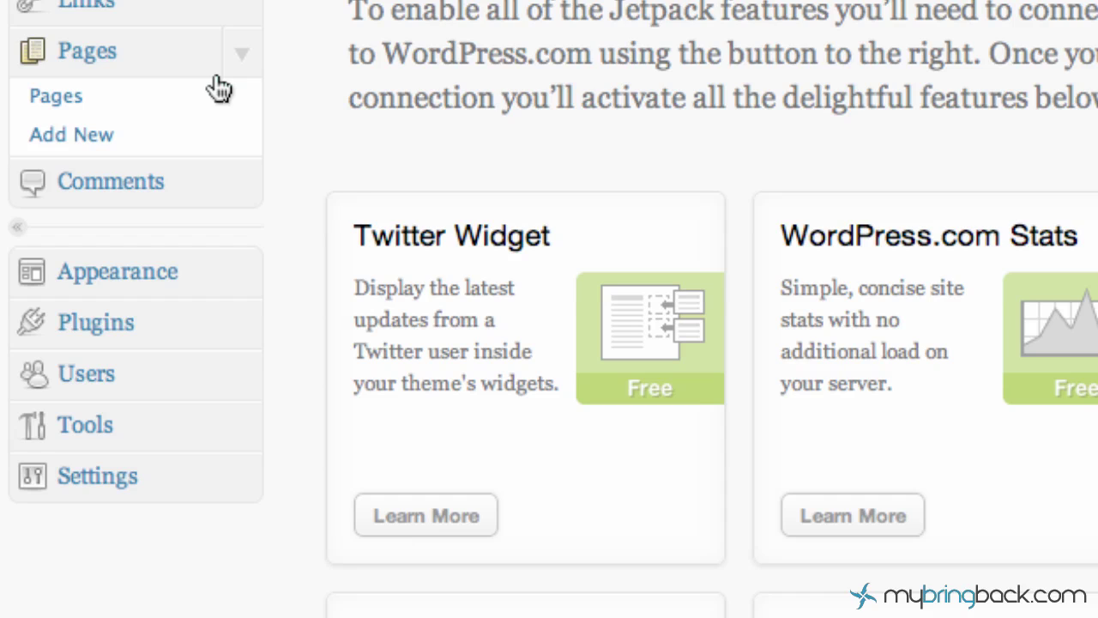
left_click(243, 56)
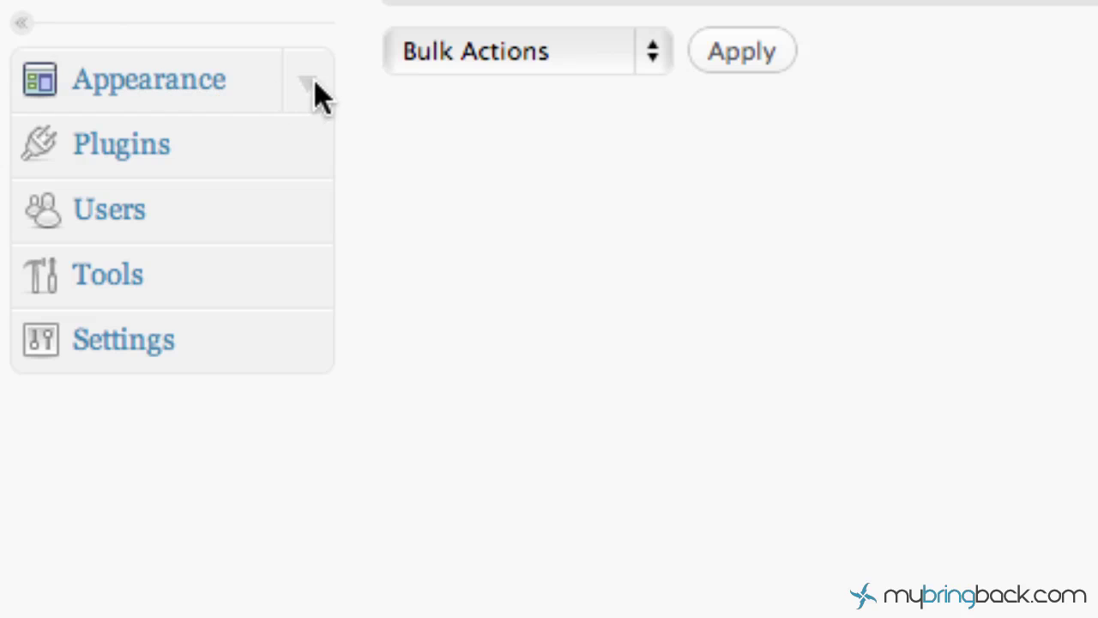
left_click(307, 84)
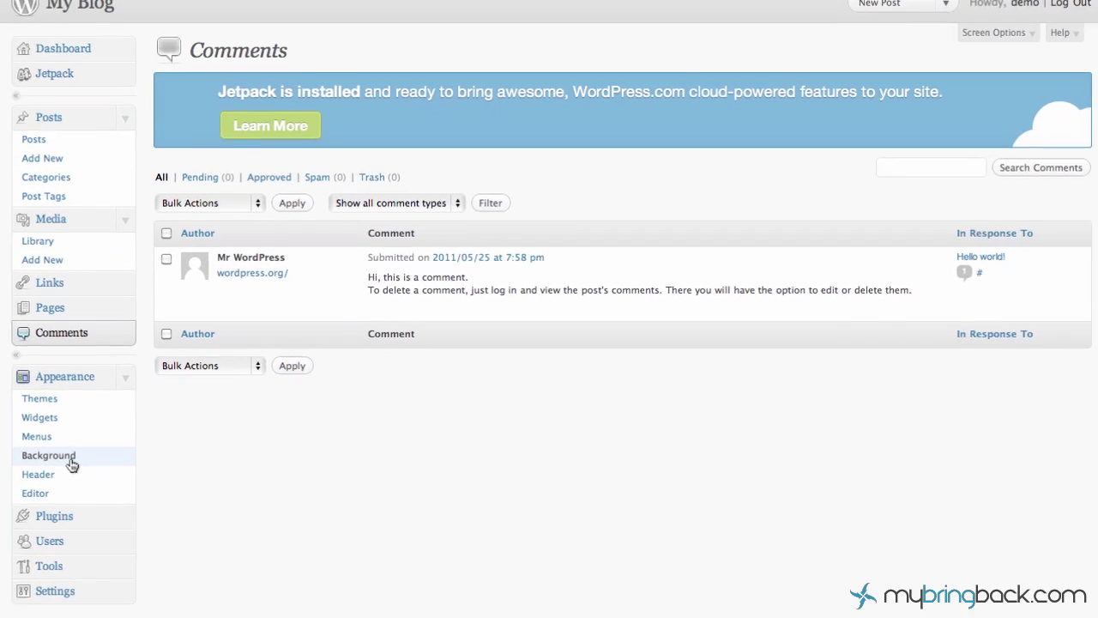
left_click(372, 3)
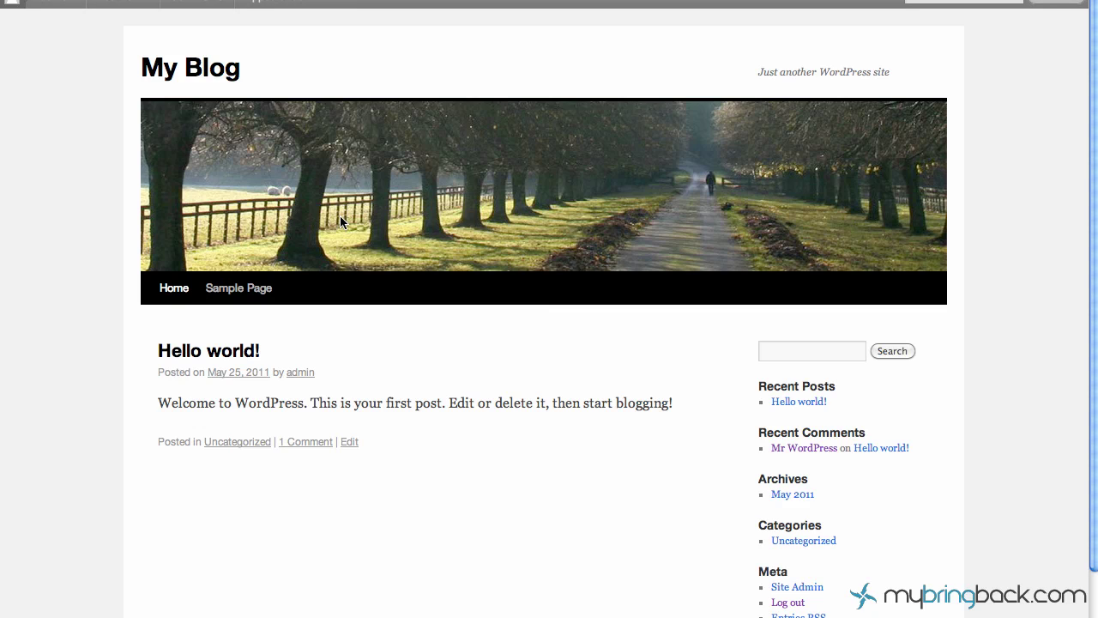
left_click(197, 5)
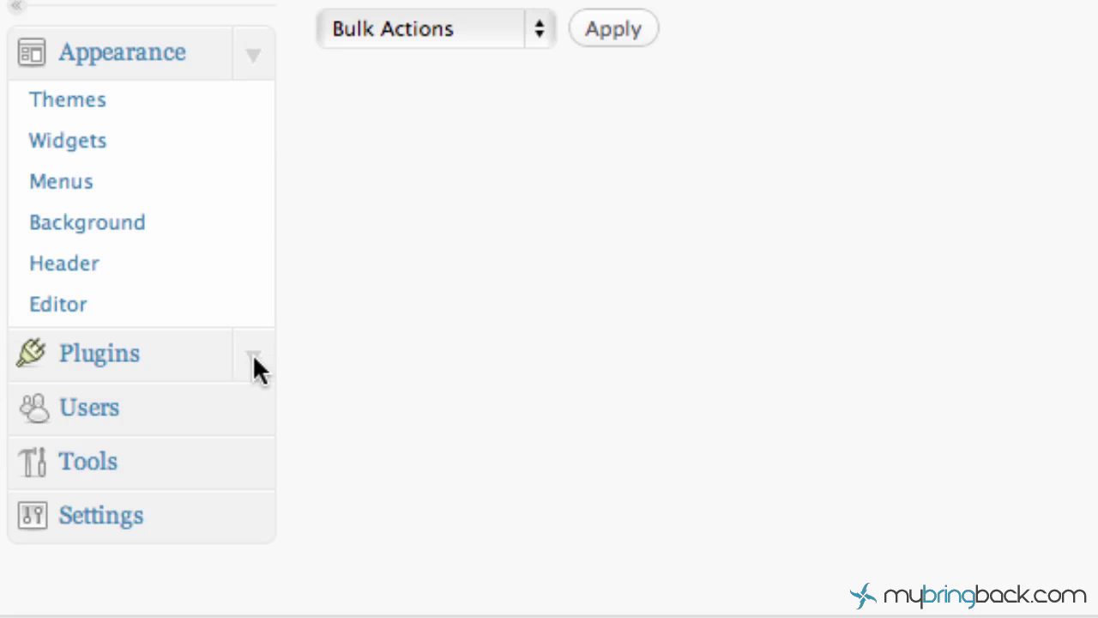
Open the installed Plugins list from the sidebar, then collapse the Plugins submenu
left_click(254, 358)
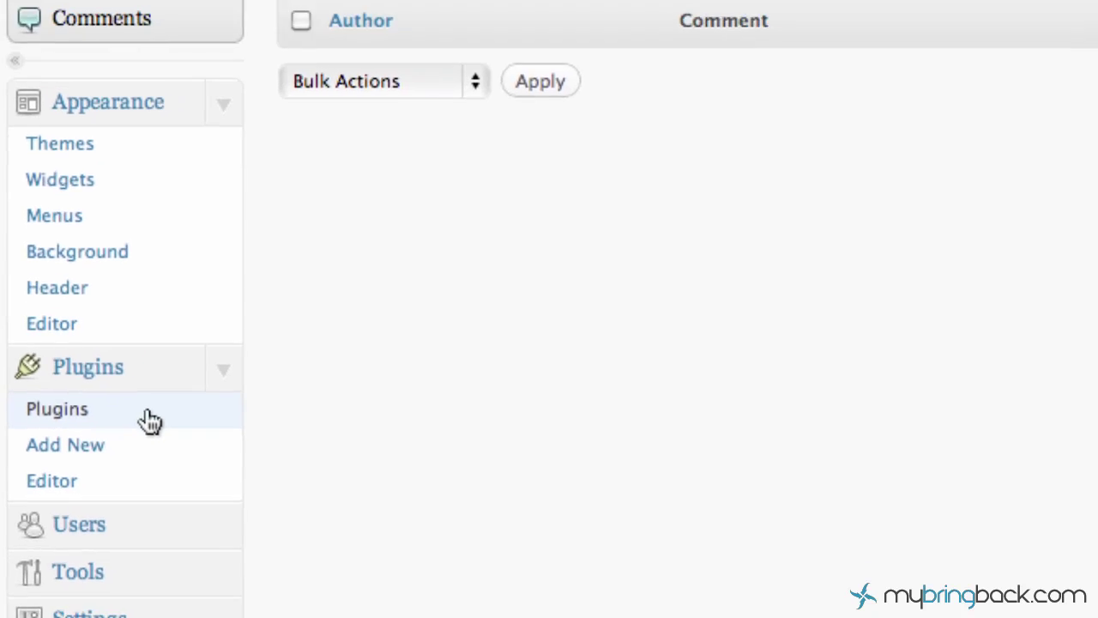
left_click(206, 413)
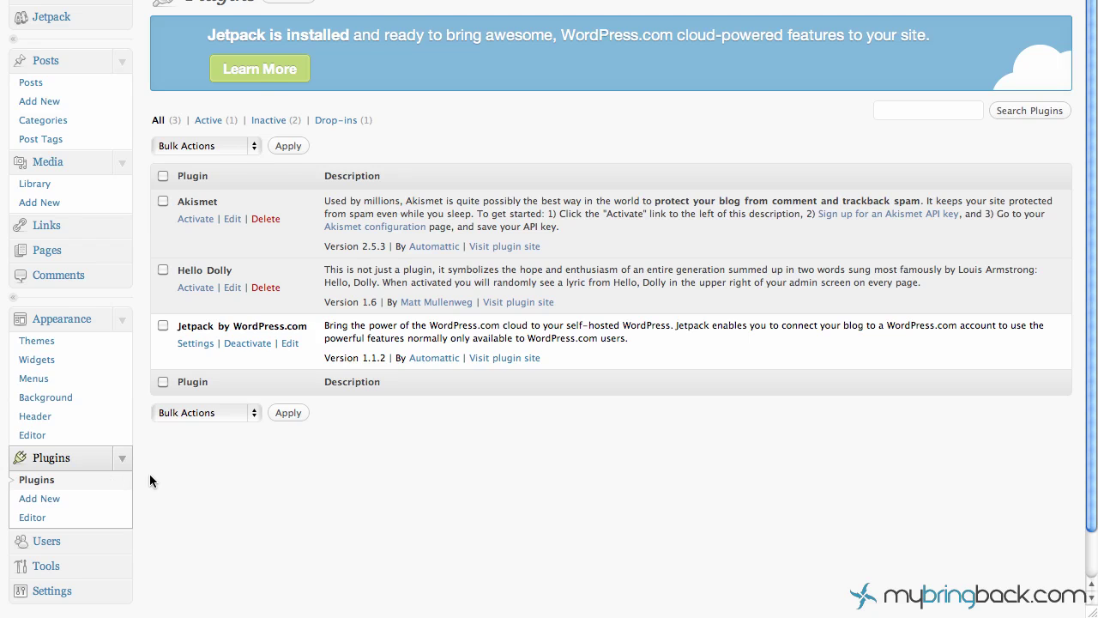
scroll(147, 473, "down", 2)
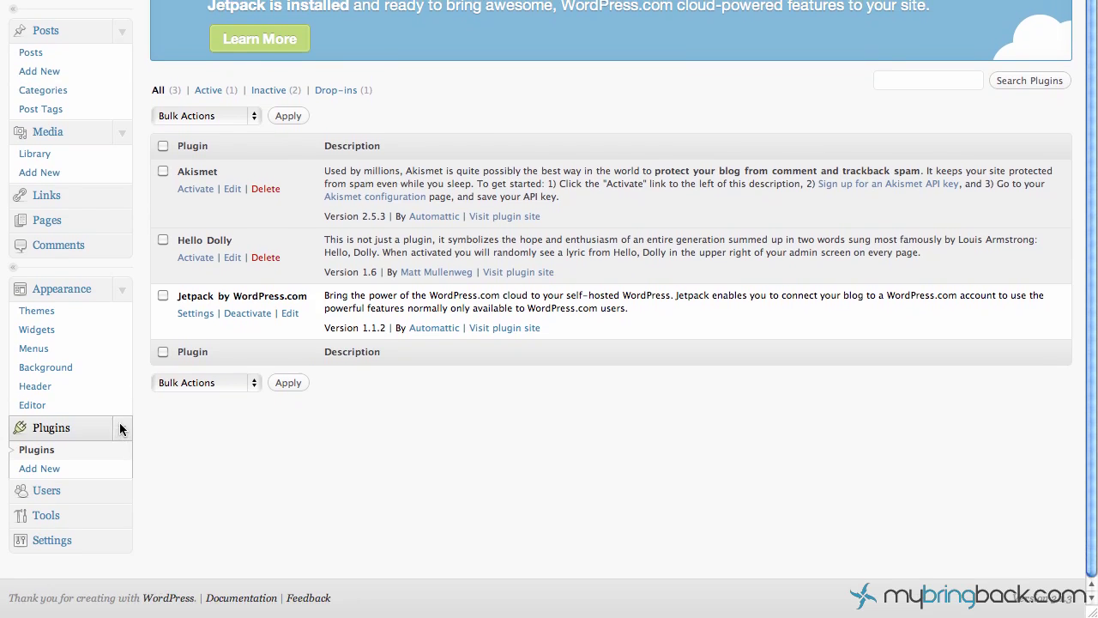
left_click(119, 423)
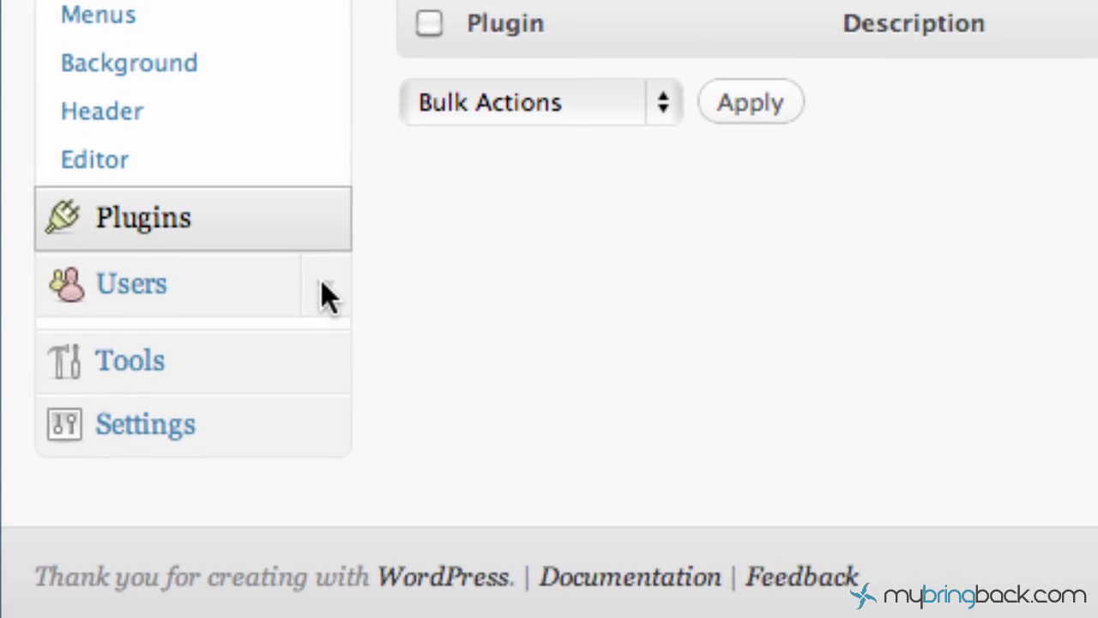
Expand the Users menu and look over the admin and demo administrator accounts
left_click(121, 485)
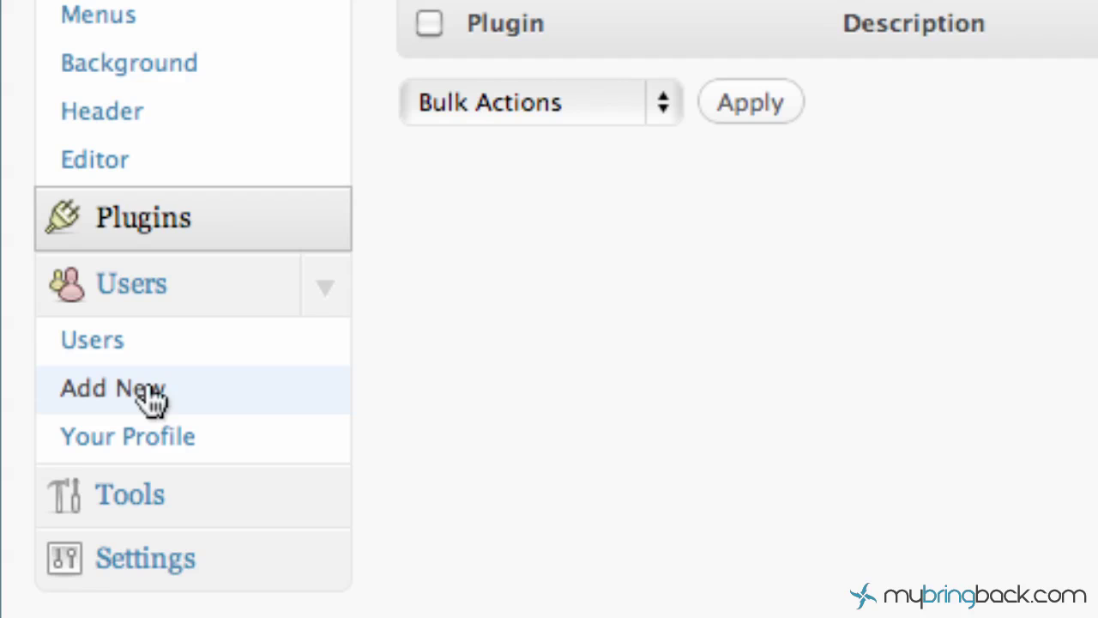
scroll(336, 404, "down", 1)
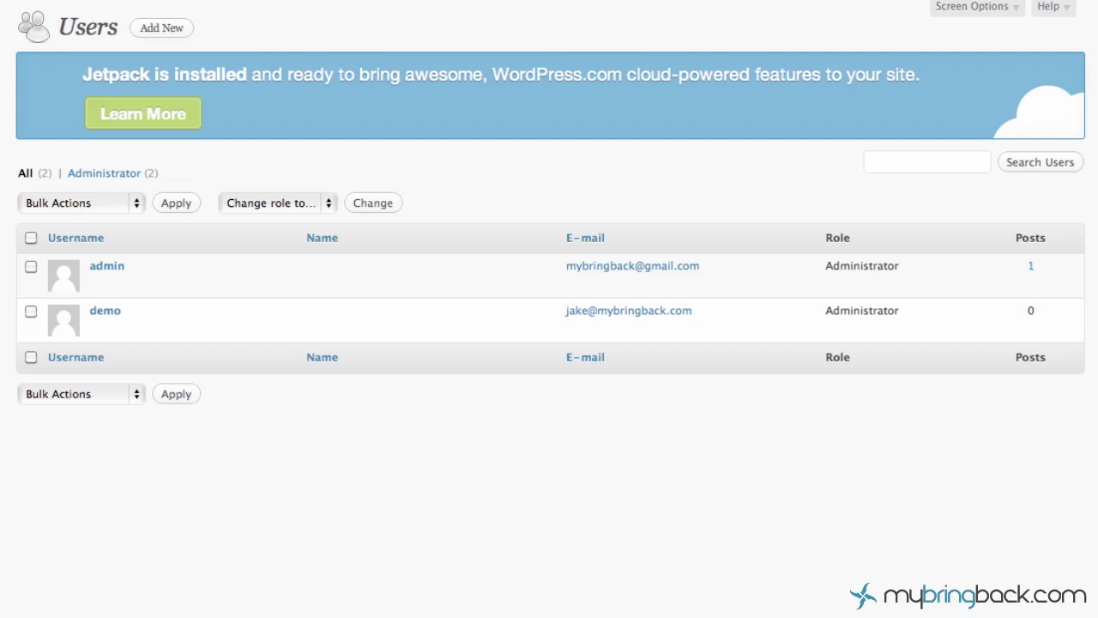
mouse_move(112, 282)
scroll(34, 554, "down", 1)
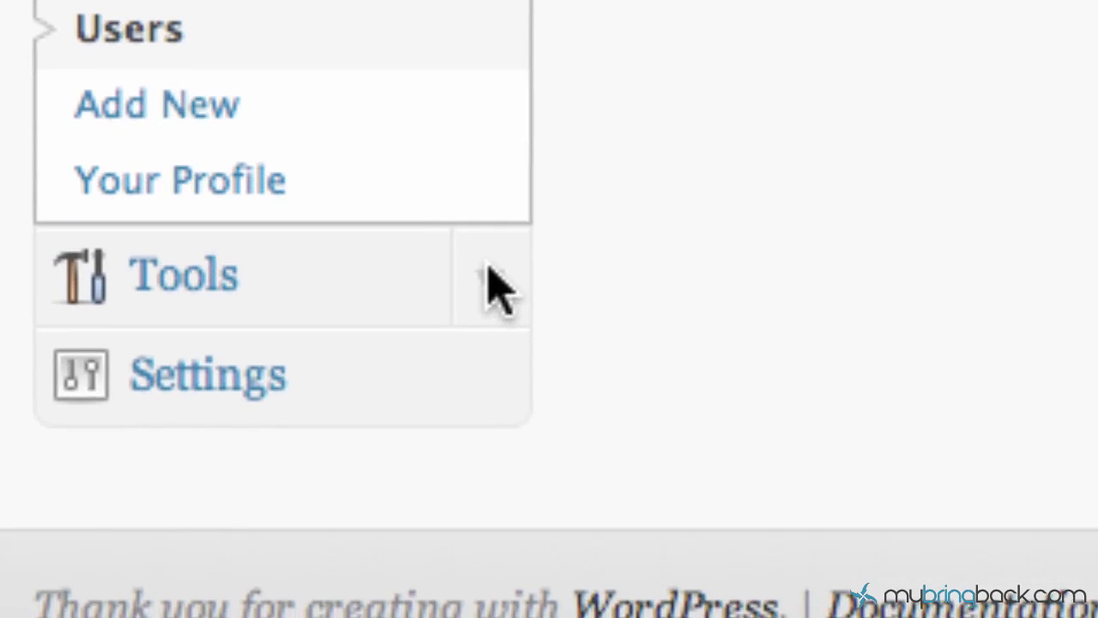
View the Tools page, collapse the Tools submenu and expand the Settings submenu
left_click(268, 442)
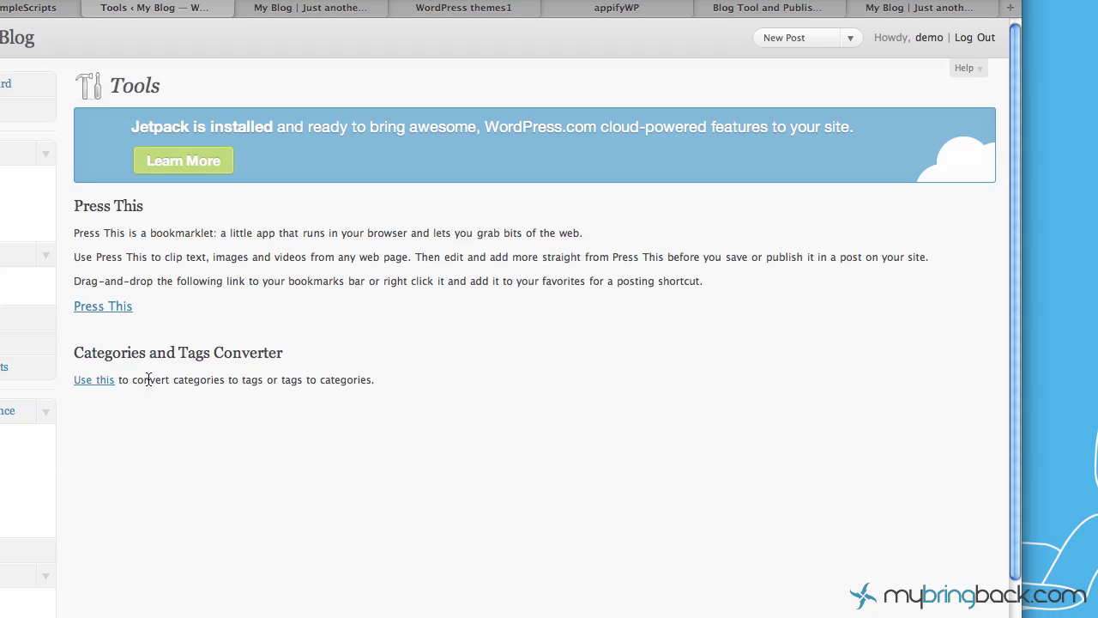
scroll(181, 444, "down", 2)
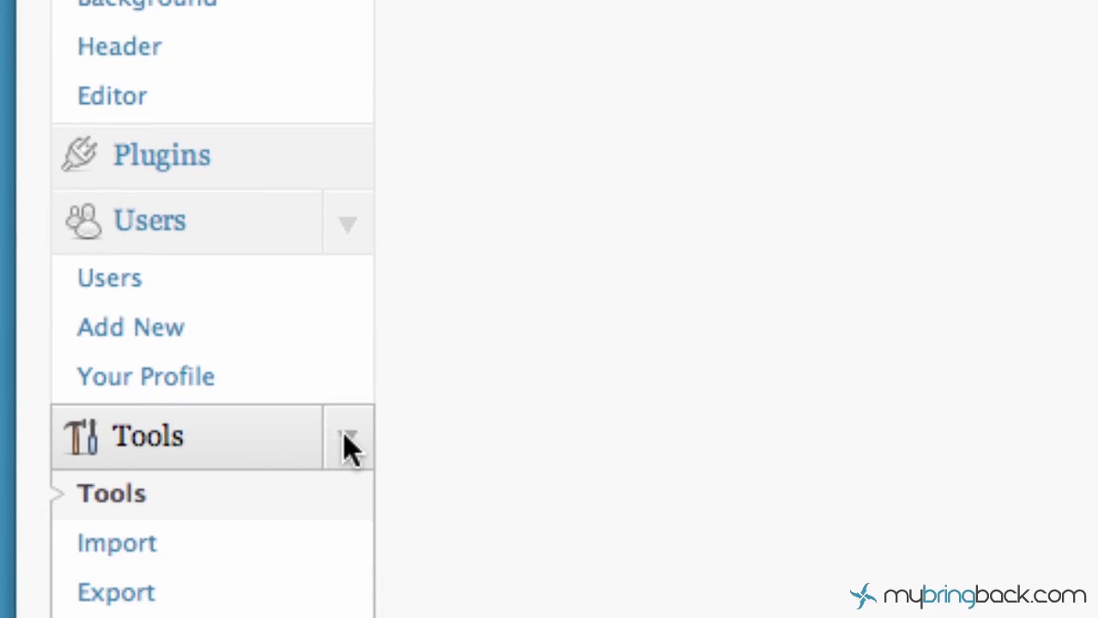
left_click(345, 435)
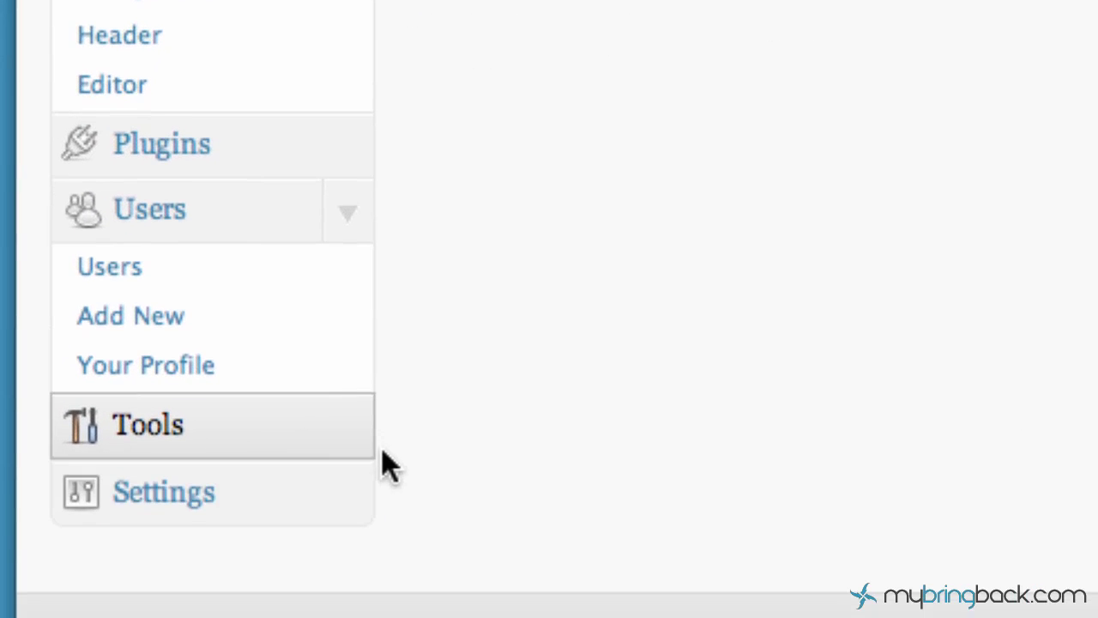
left_click(346, 496)
Scroll down through the Reading Settings options to reach the Save Changes button
scroll(404, 463, "down", 8)
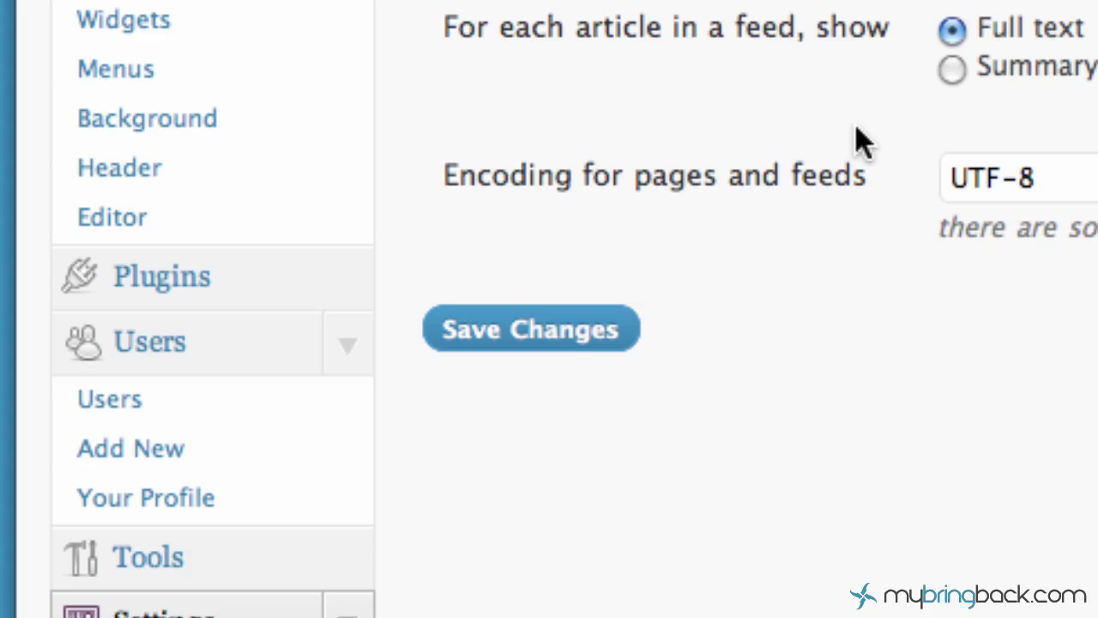
scroll(716, 146, "down", 5)
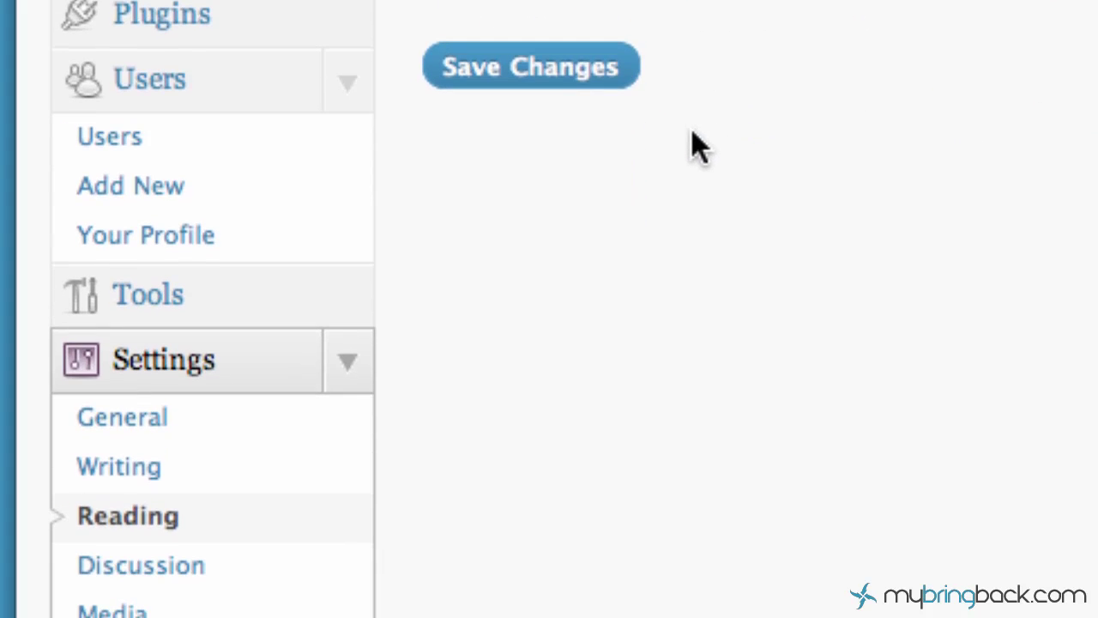
scroll(700, 147, "down", 3)
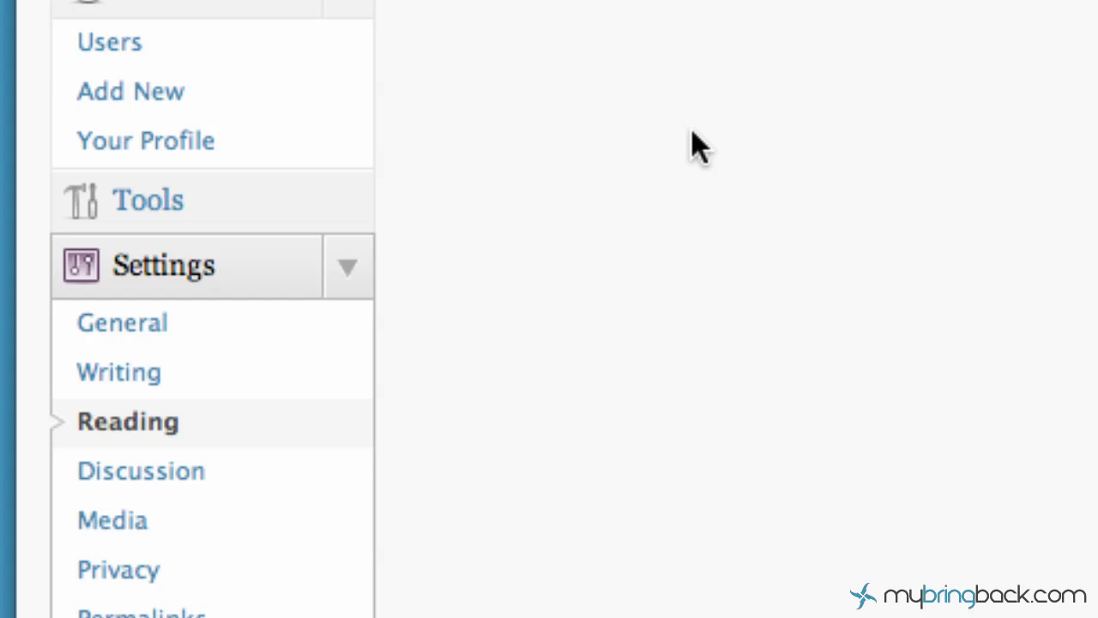
scroll(697, 147, "down", 3)
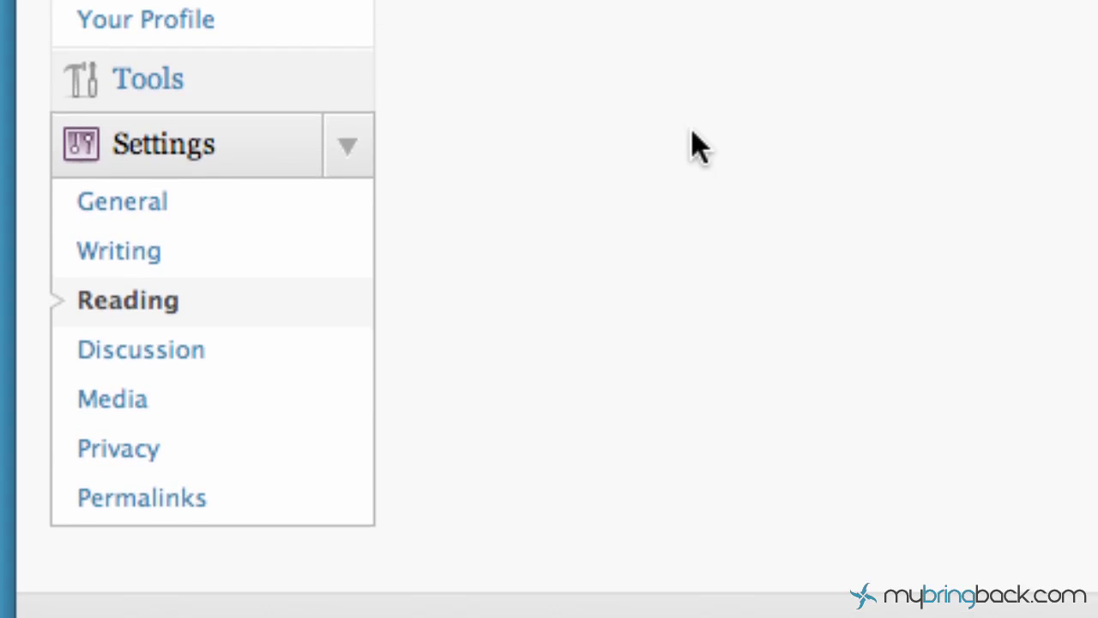